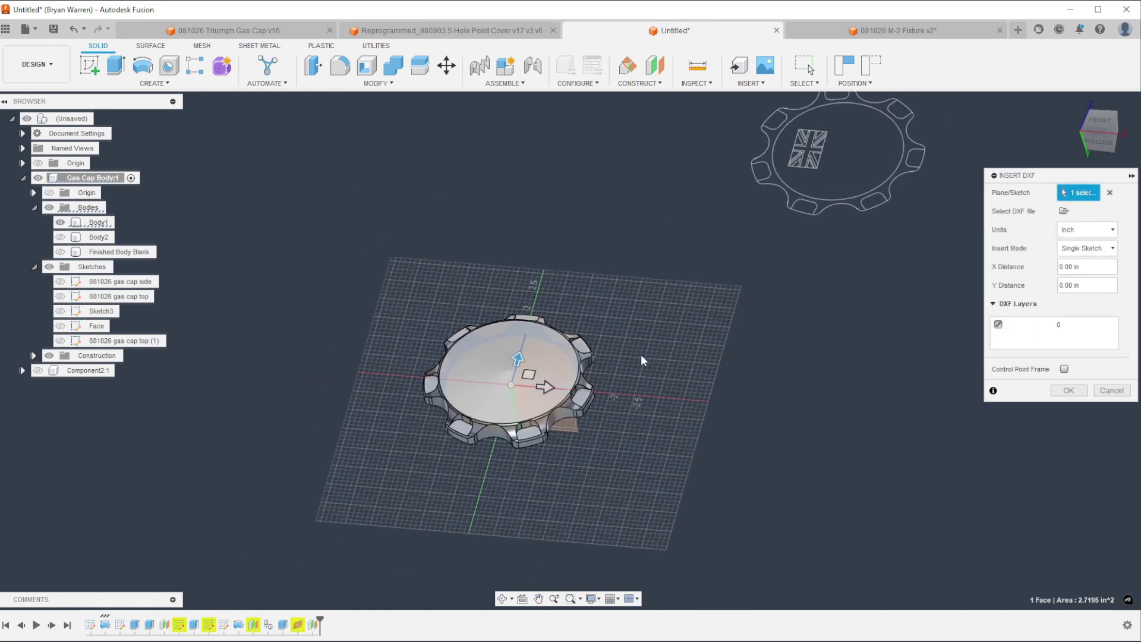
Step: Insert the union jack DXF as a sketch and rotate all its geometry -90 degrees about Z with Move/Copy
left_click(1069, 393)
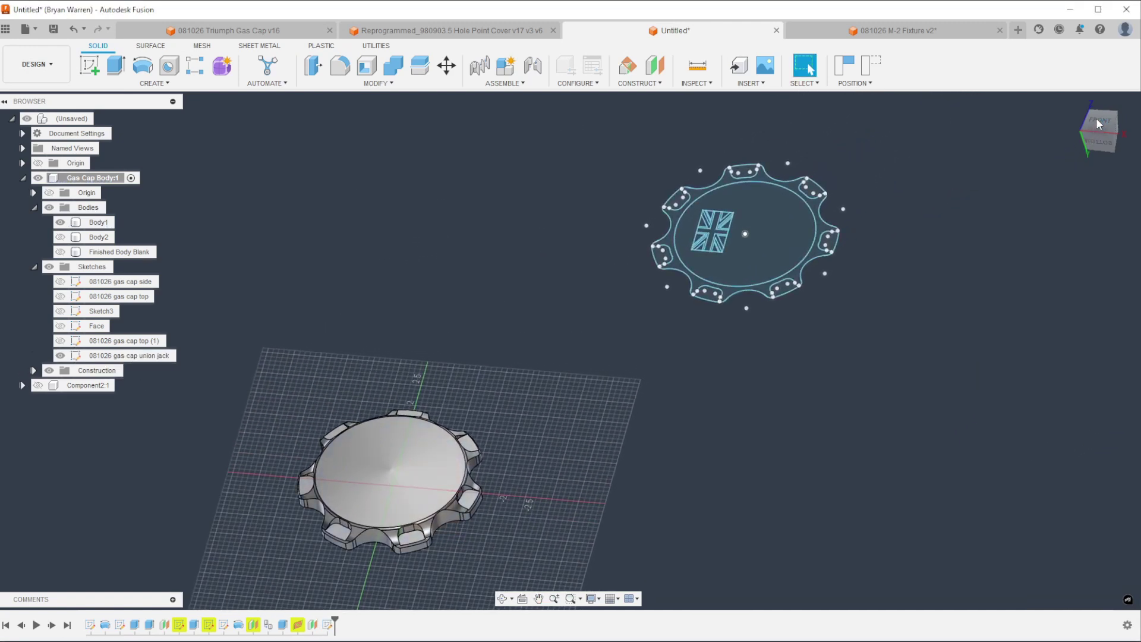
left_click(1099, 123)
key("m")
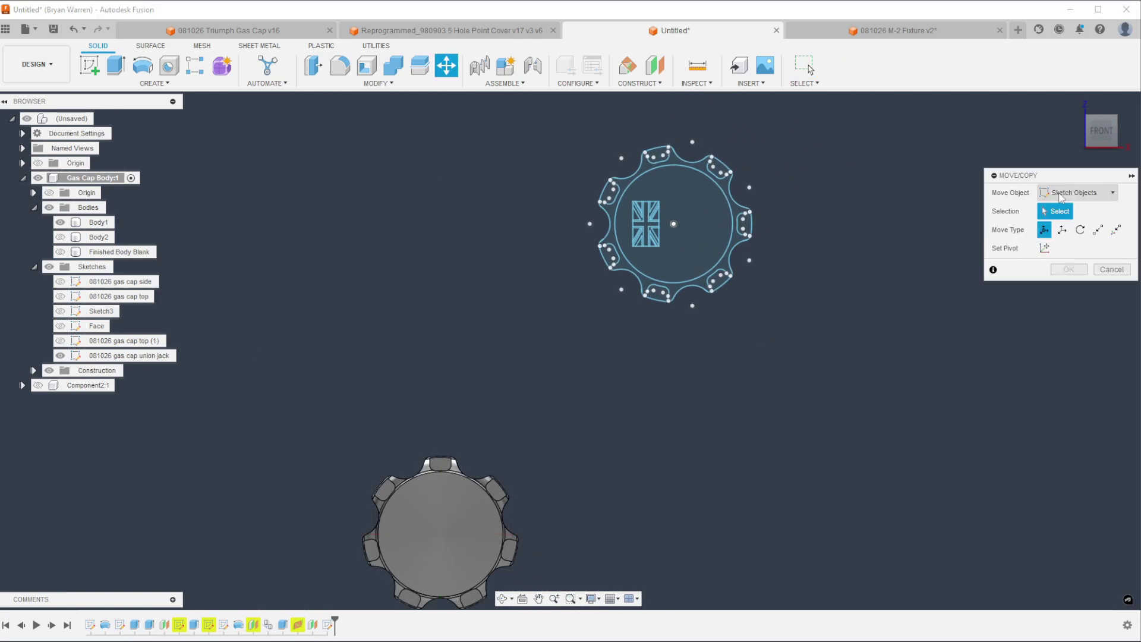
left_click_drag(874, 125, 514, 359)
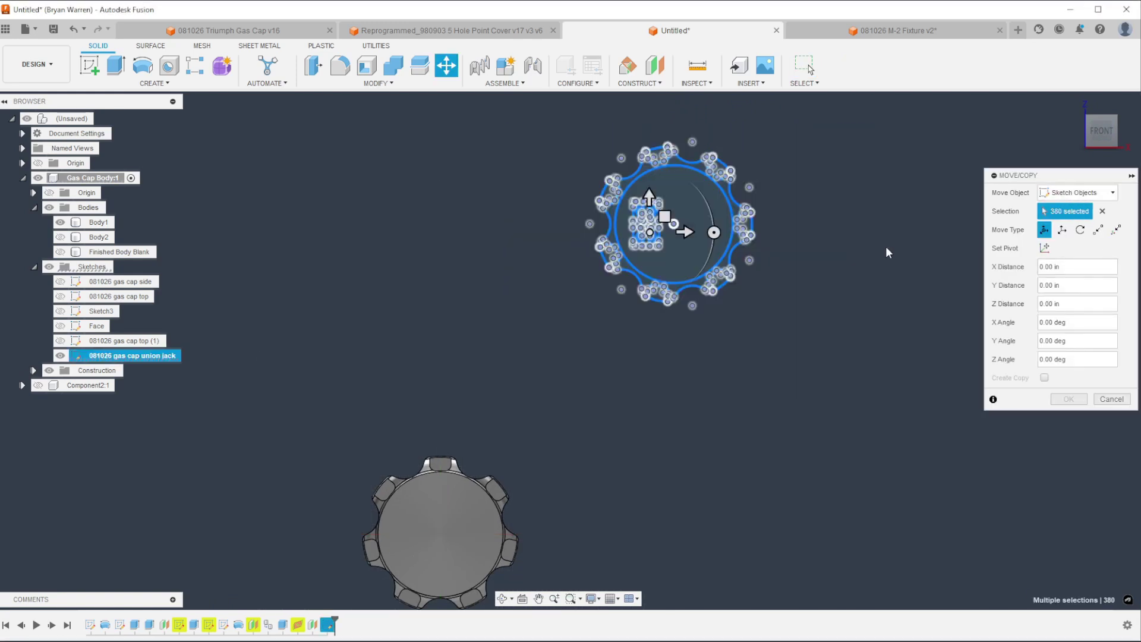
mouse_move(714, 233)
left_mouse_down()
mouse_move(704, 202)
mouse_move(650, 173)
left_mouse_up()
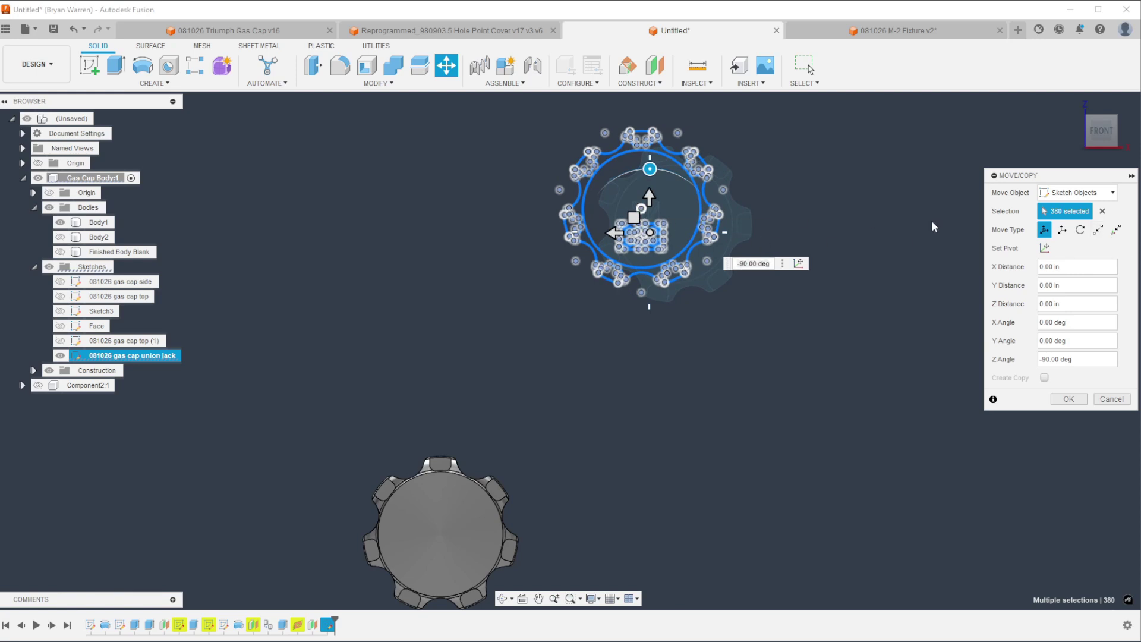
Step: Move the union jack sketch point to point from its own centre to the centre of the gas cap body
left_click(1098, 230)
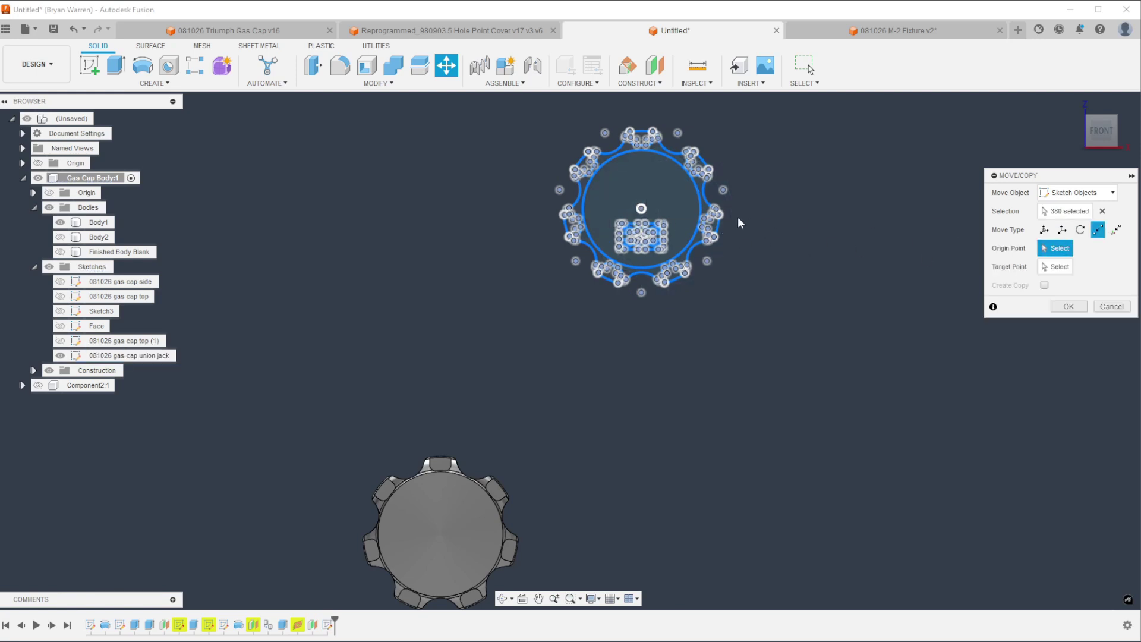
left_click(644, 211)
mouse_move(588, 369)
middle_mouse_down()
mouse_move(597, 315)
mouse_move(578, 368)
mouse_move(546, 305)
mouse_move(497, 288)
middle_mouse_up()
left_click(385, 361)
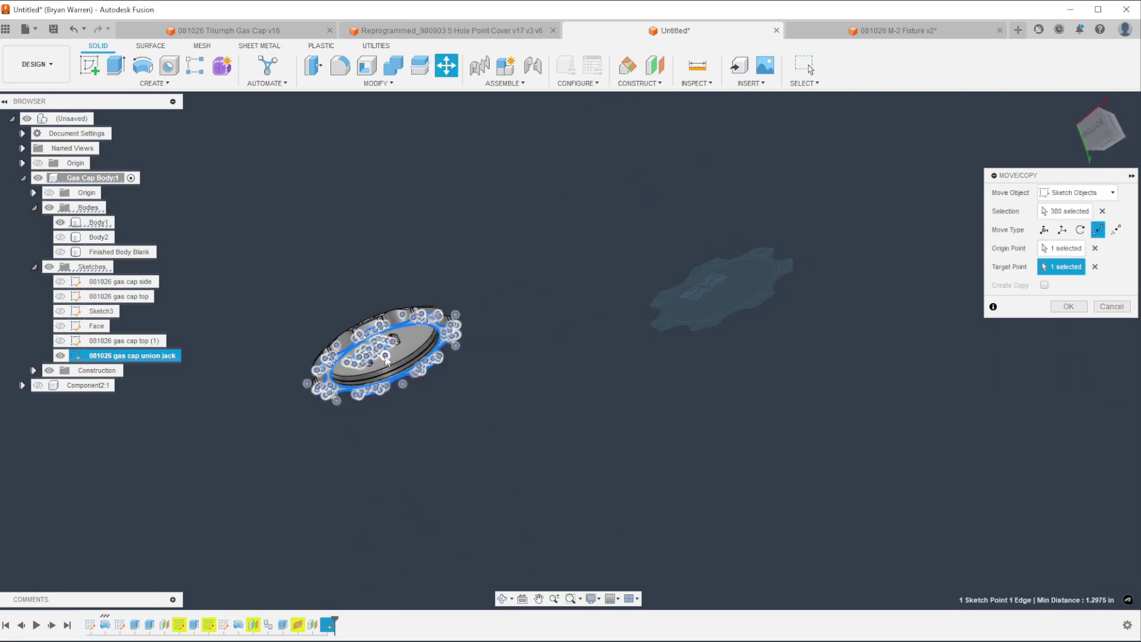
scroll(528, 401, "up", 1)
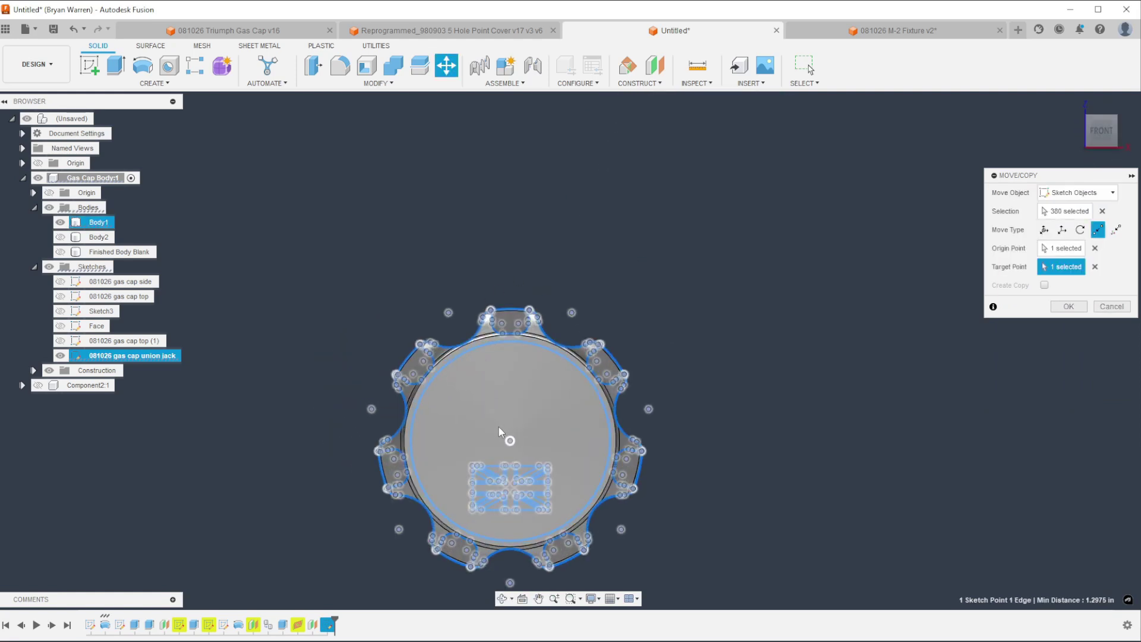
middle_click_drag(501, 422, 554, 336)
left_click(1085, 308)
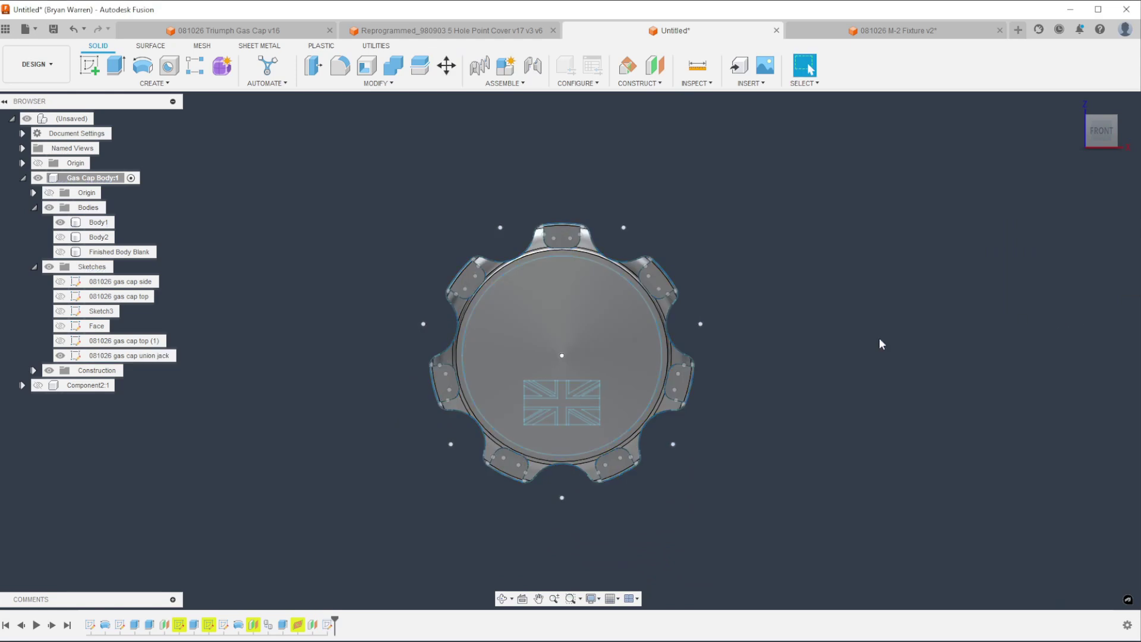
Step: Hide the union jack sketch and start a new sketch on the flat underside of the gas cap
middle_click_drag(663, 411, 647, 367, "shift")
left_click(89, 66)
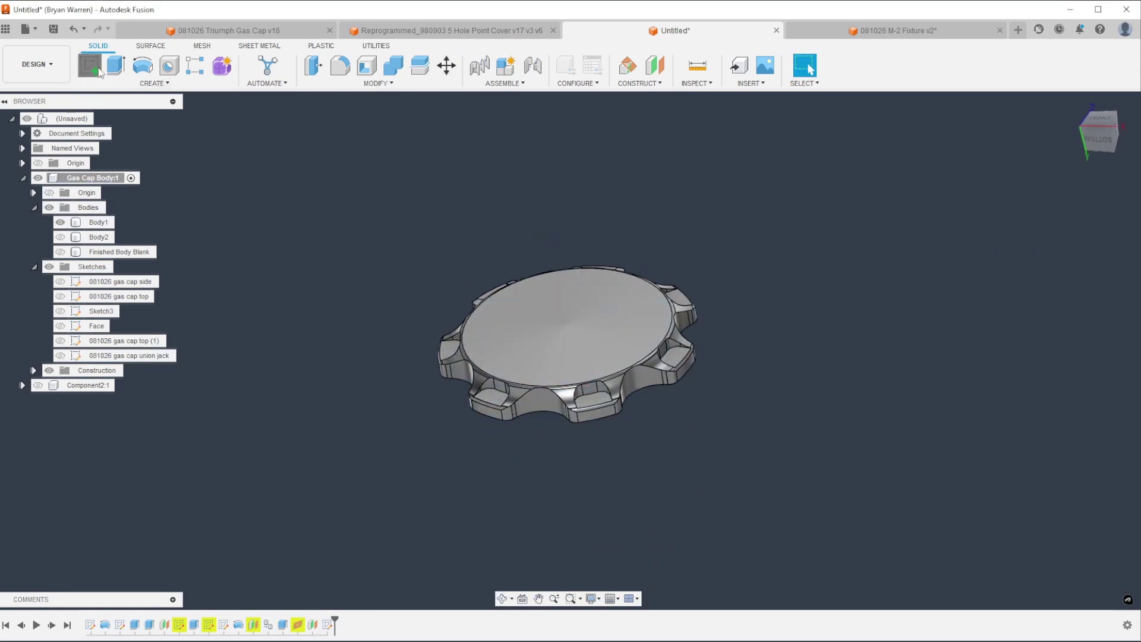
left_click(472, 385)
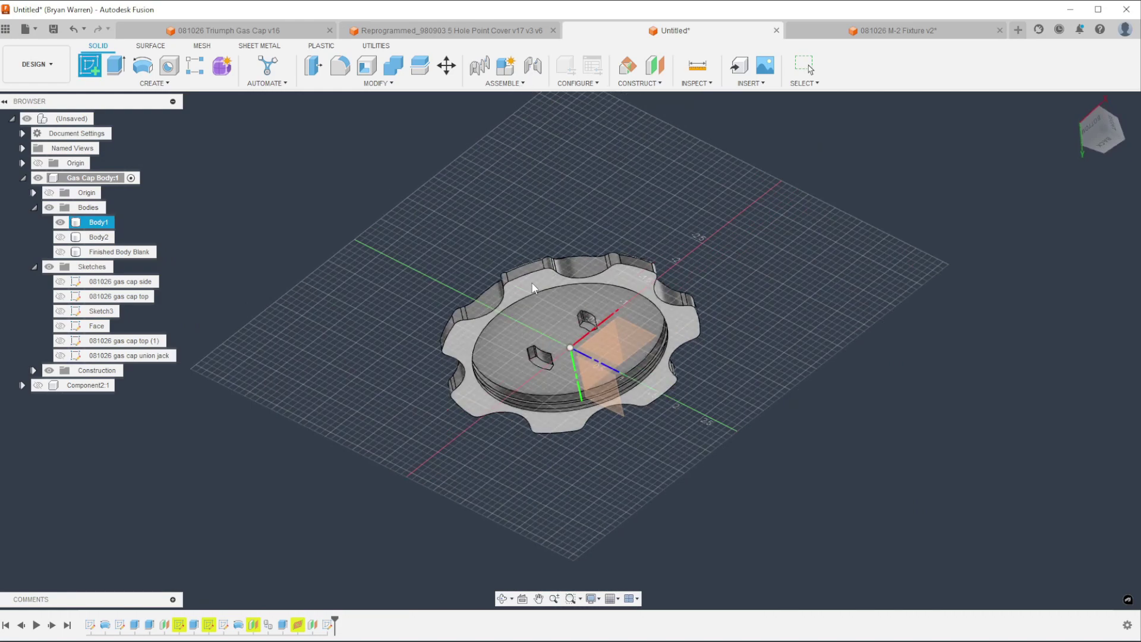
left_click(511, 364)
middle_click_drag(516, 380, 579, 510, "shift")
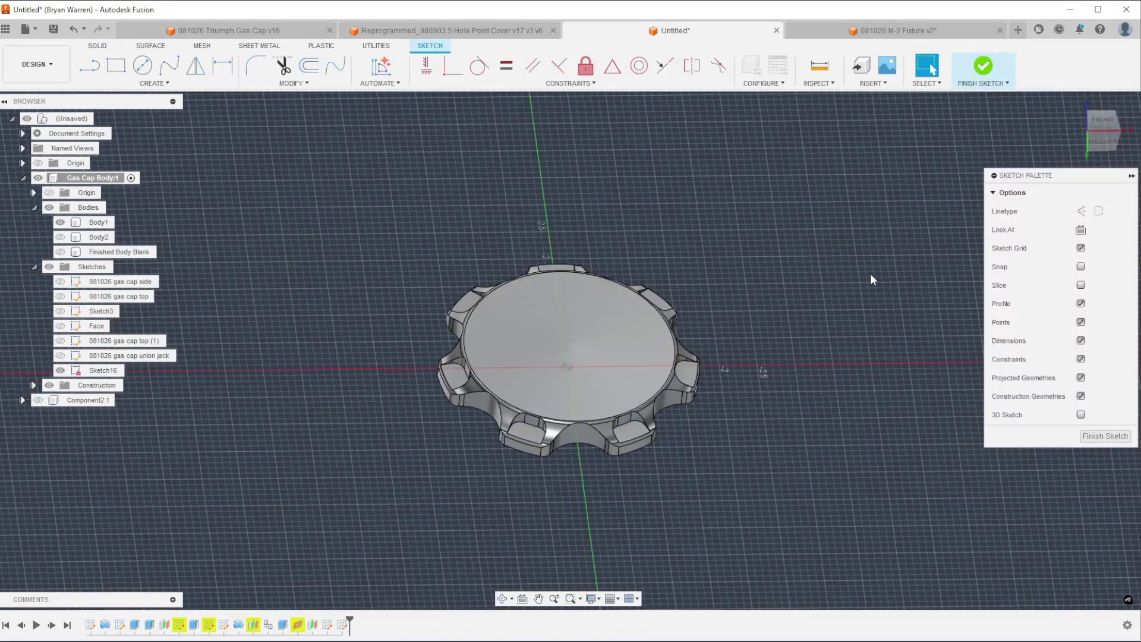
Step: Start Project To Surface with the cap's top face, then hide Body1 and show the union jack sketch for curve selection
left_click(154, 83)
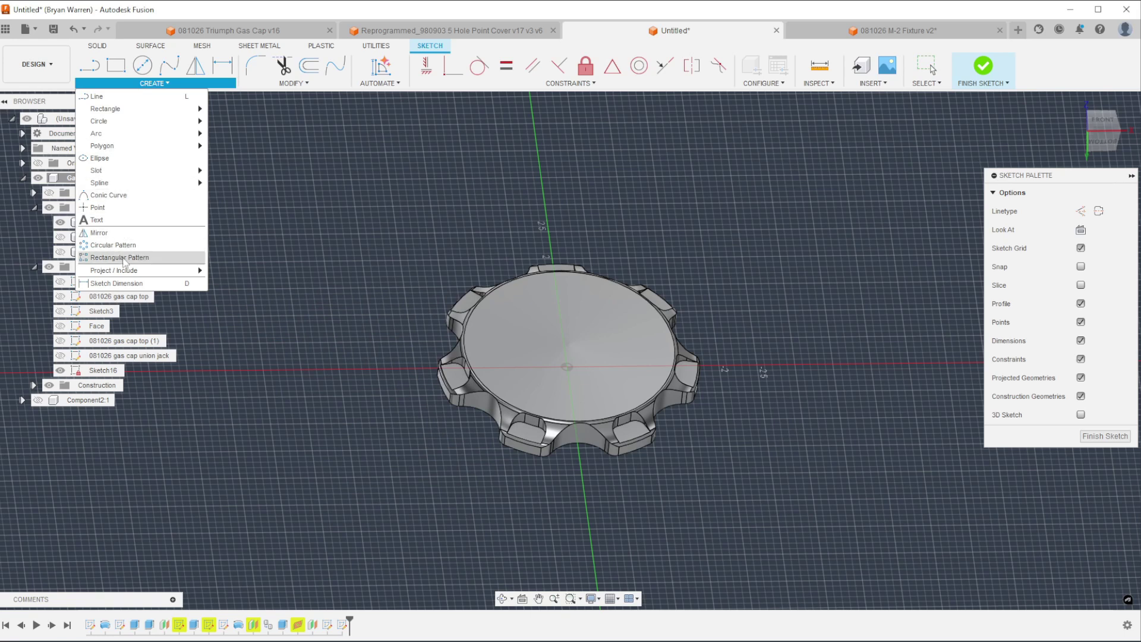
mouse_move(167, 275)
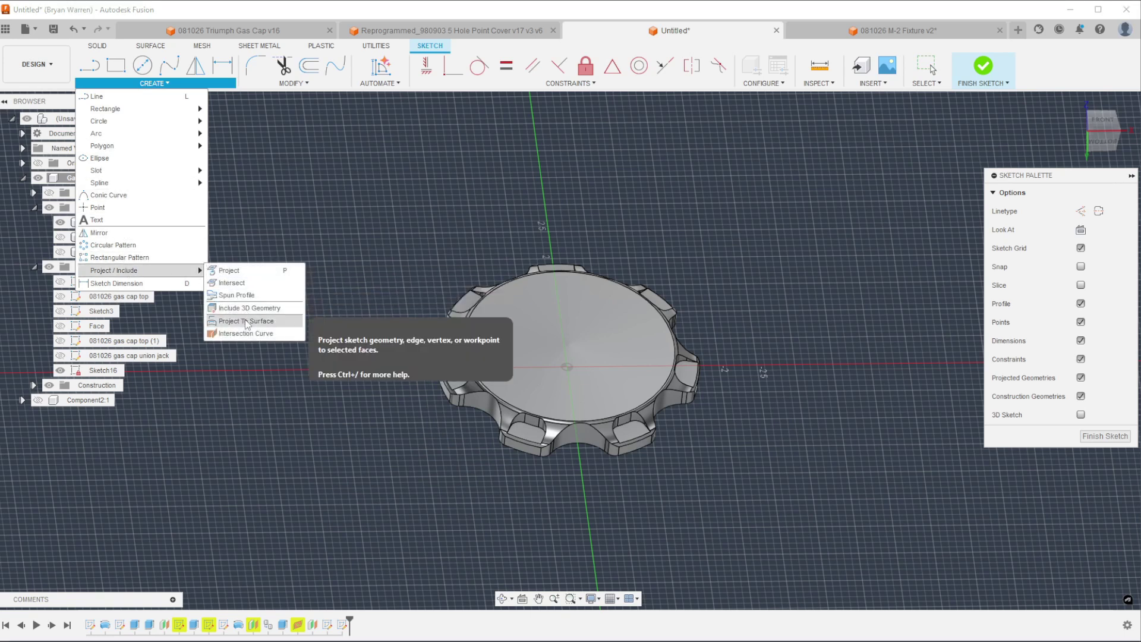
left_click(247, 309)
left_click(508, 350)
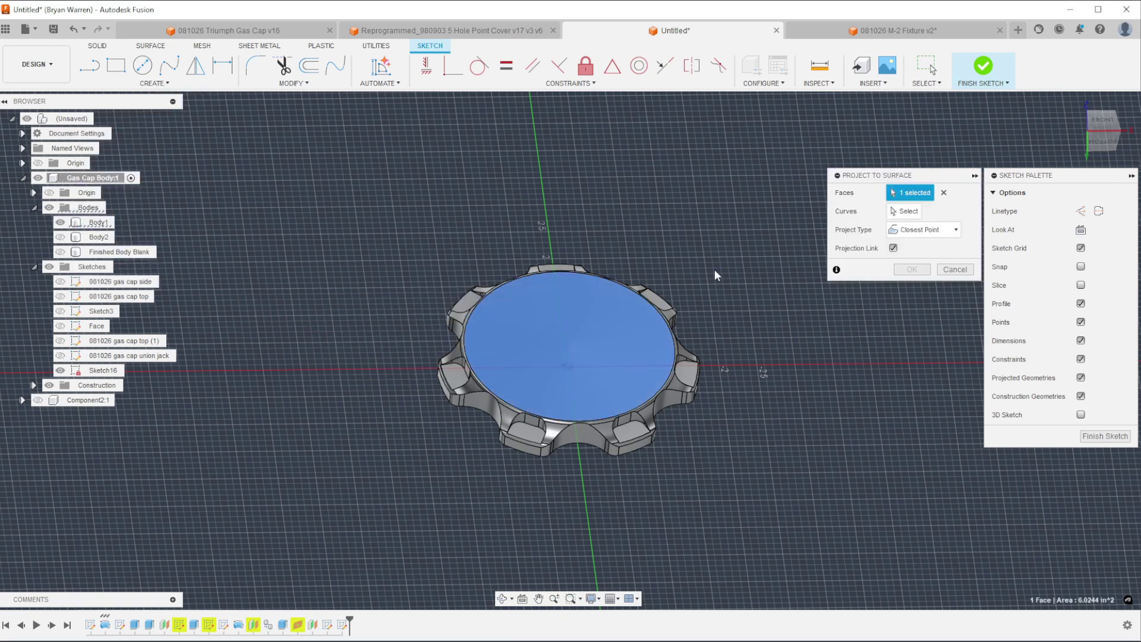
left_click(907, 212)
middle_click_drag(681, 328, 516, 300, "shift")
left_click(60, 222)
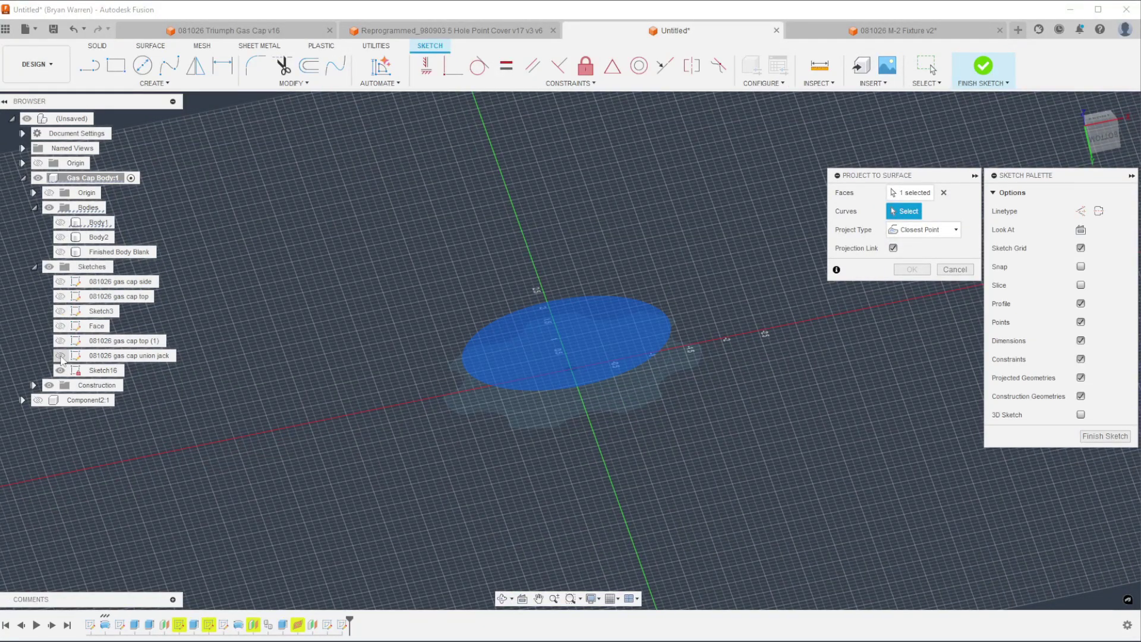
left_click(60, 355)
Step: Select all the lines of the union jack flag as the curves to project
scroll(546, 376, "up", 5)
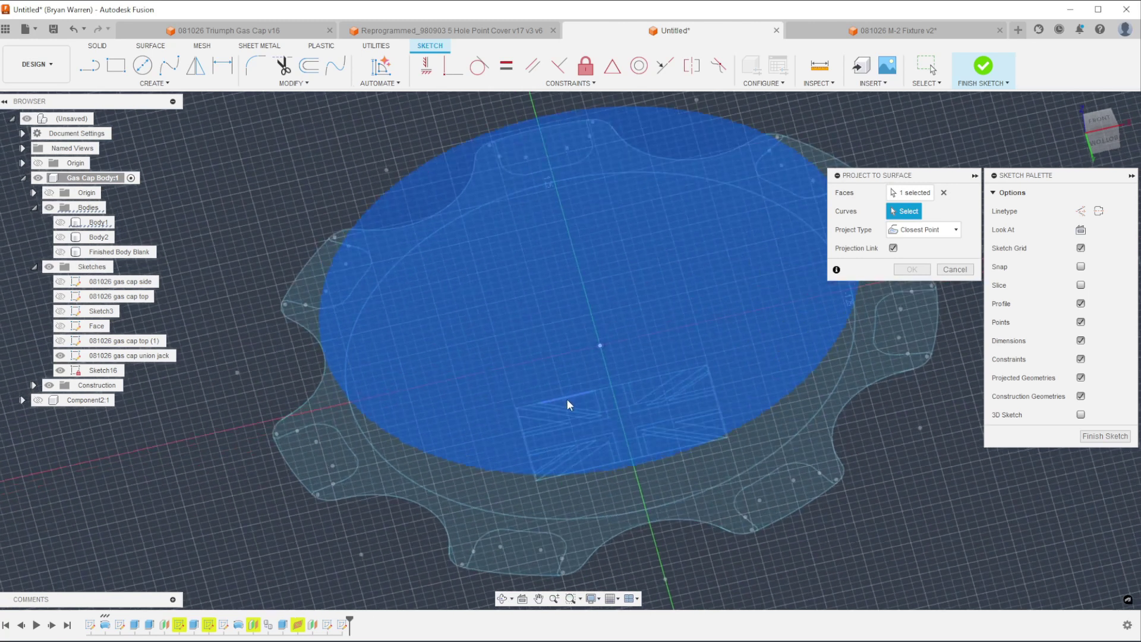
scroll(491, 322, "up", 4)
left_click(447, 352)
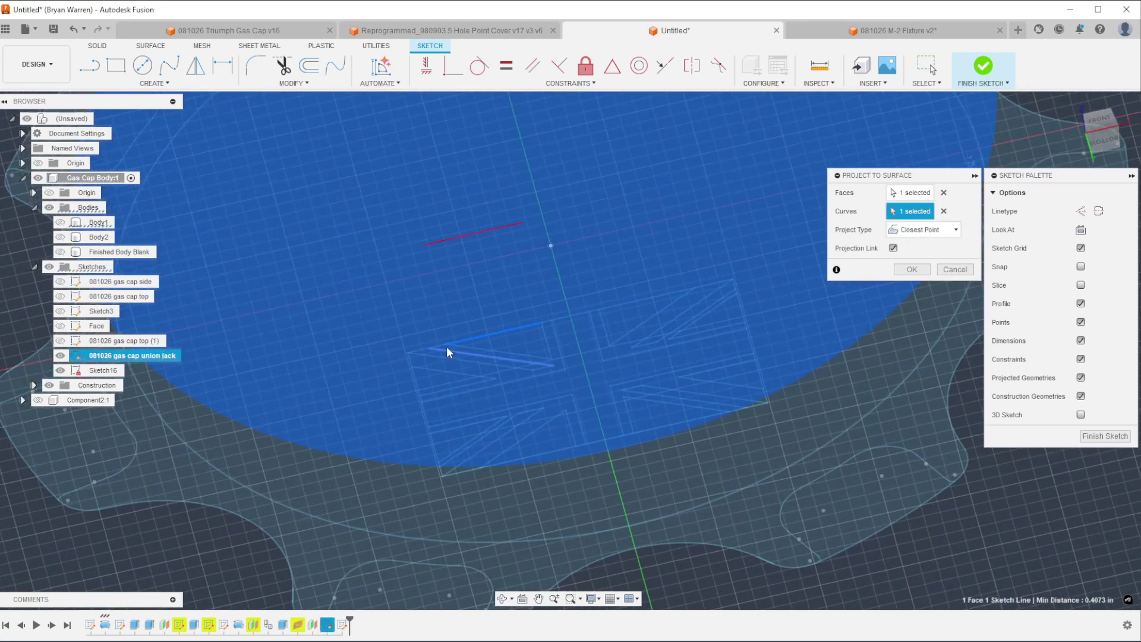
scroll(440, 346, "up", 3)
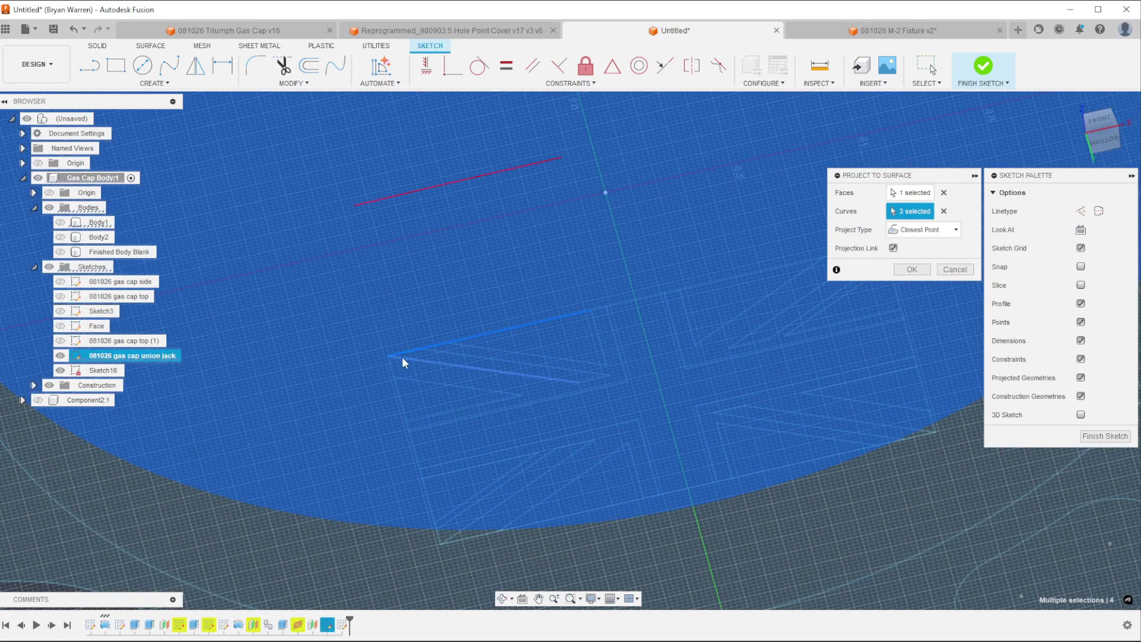
left_click(397, 390)
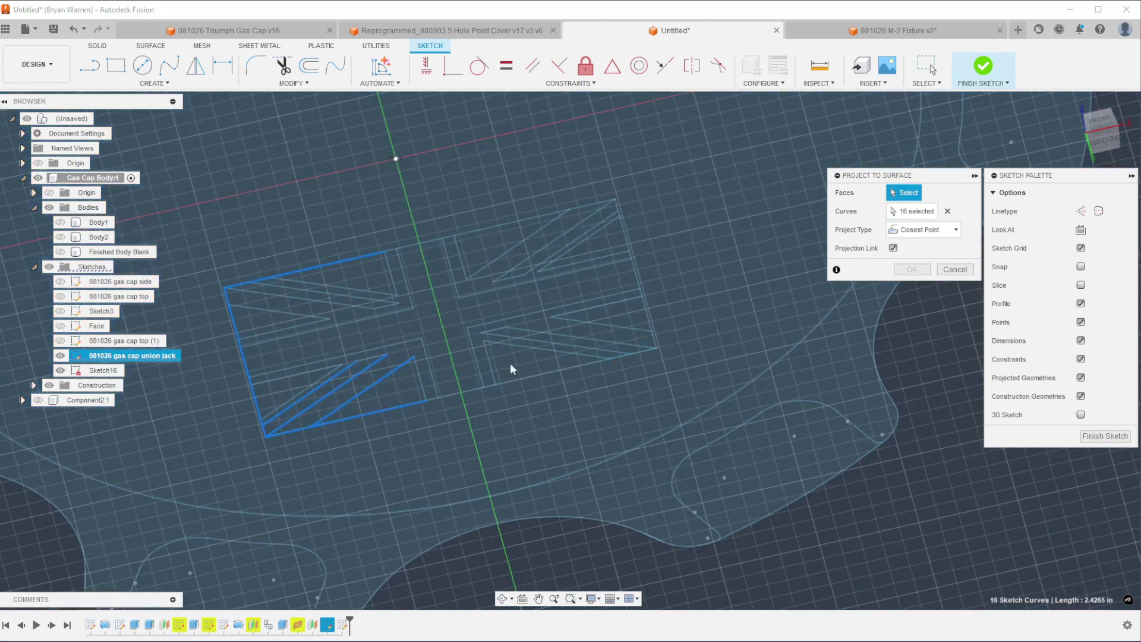
scroll(623, 306, "up", 3)
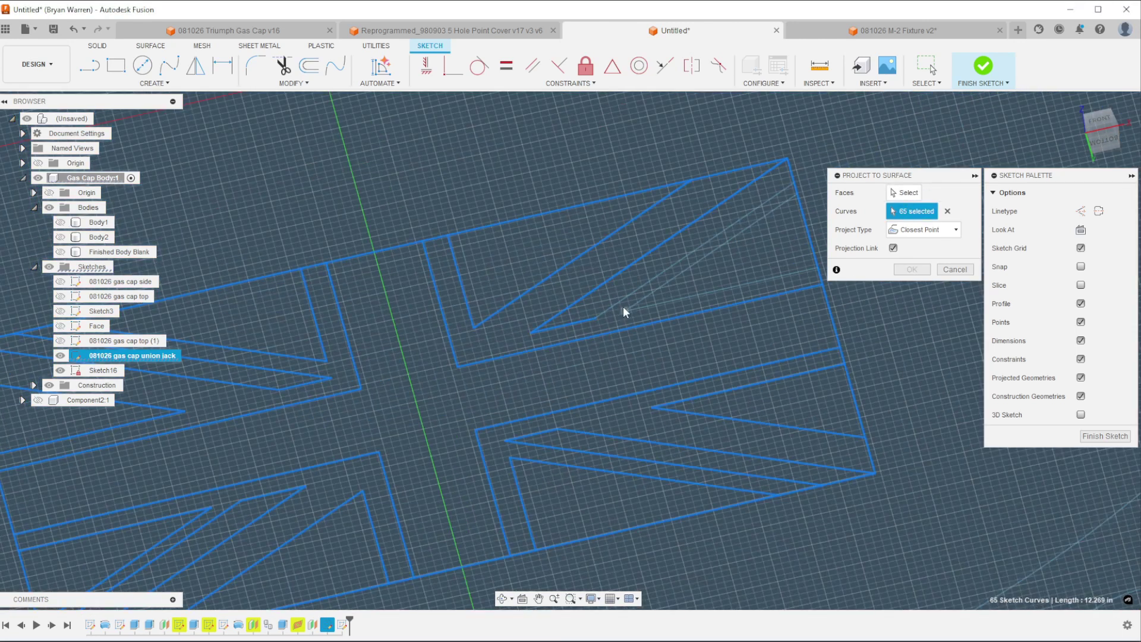
left_click(622, 302)
left_click(651, 292)
left_click(660, 303)
scroll(687, 341, "down", 3)
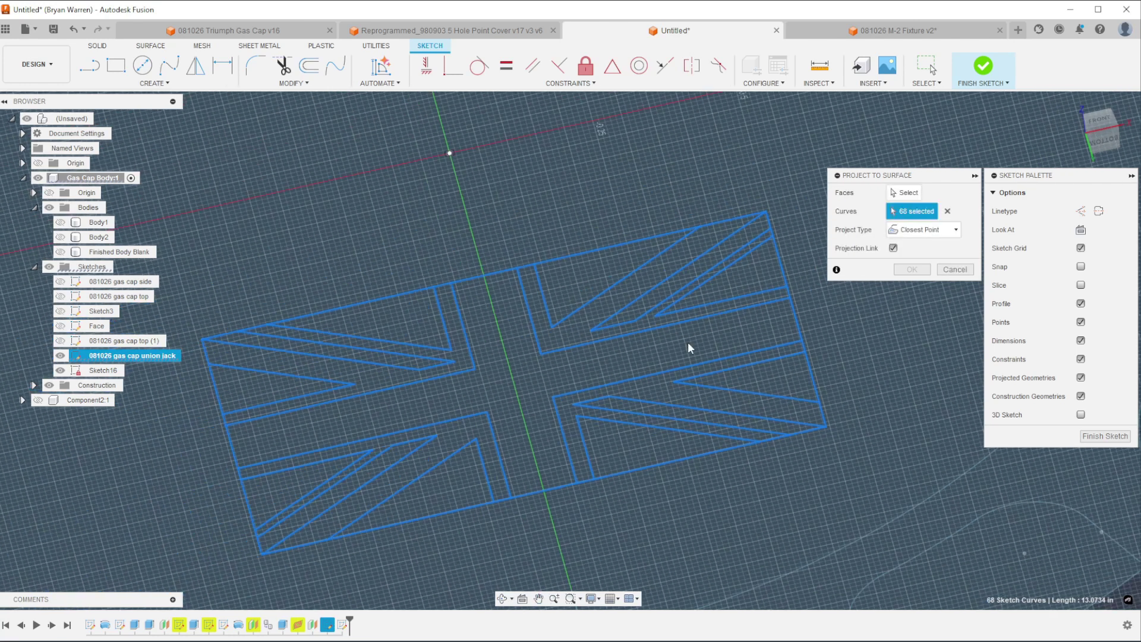
Step: Show Body1 again and project the flag curves onto the cap's domed top face with the Closest Point type
left_click(905, 194)
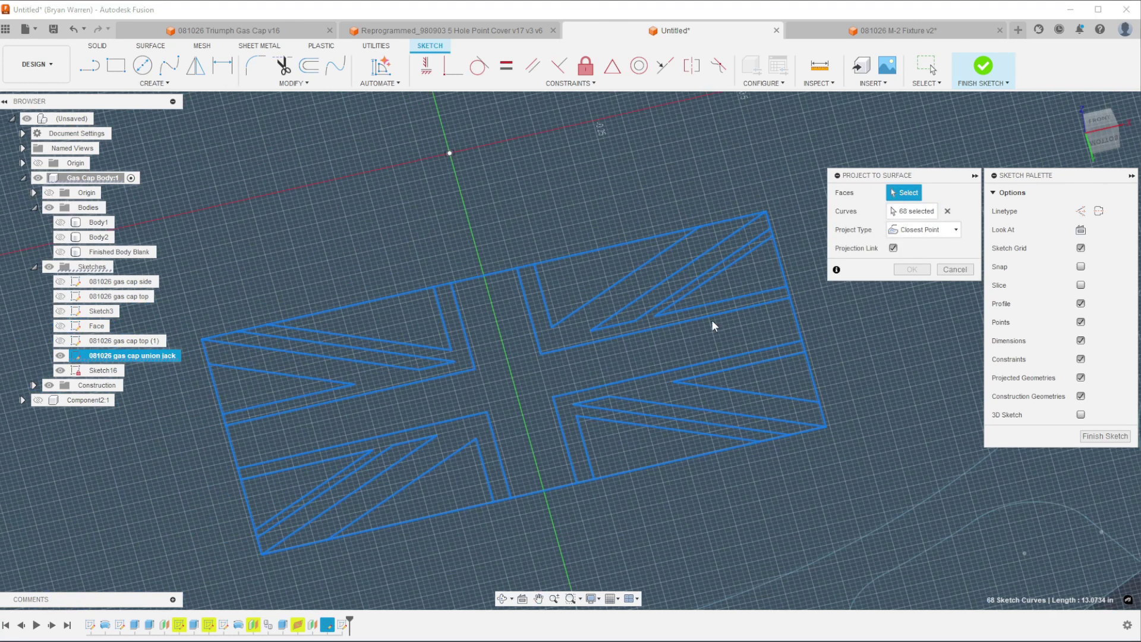
left_click(60, 222)
left_click(354, 233)
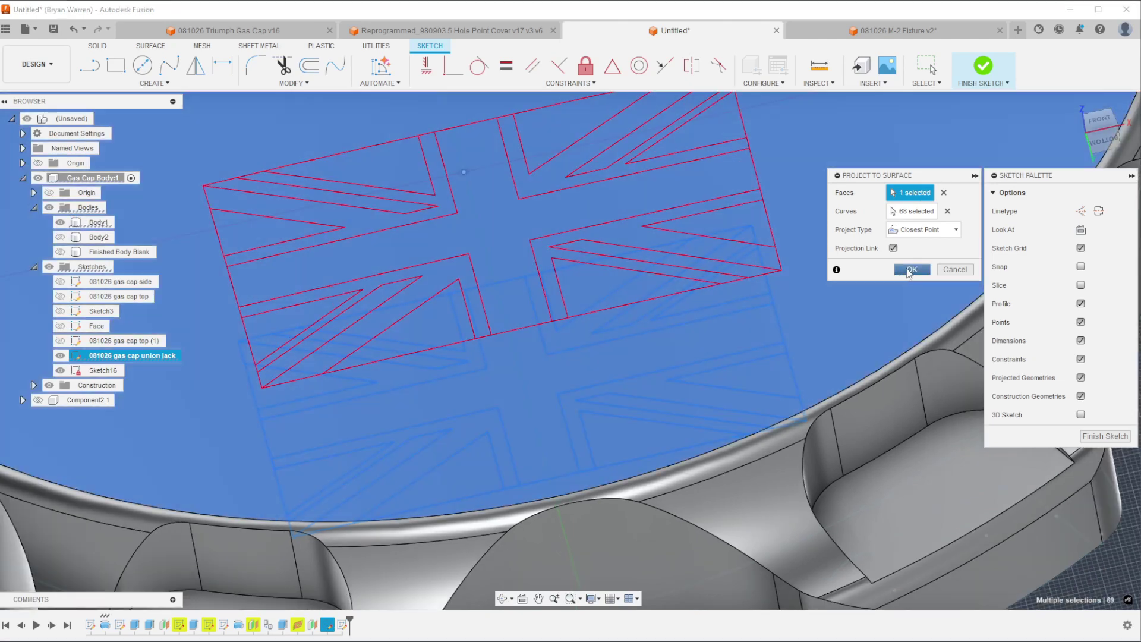
left_click(912, 269)
Step: Finish the sketch and inspect from the side how the projected flag follows the cap's domed face
scroll(743, 362, "down", 5)
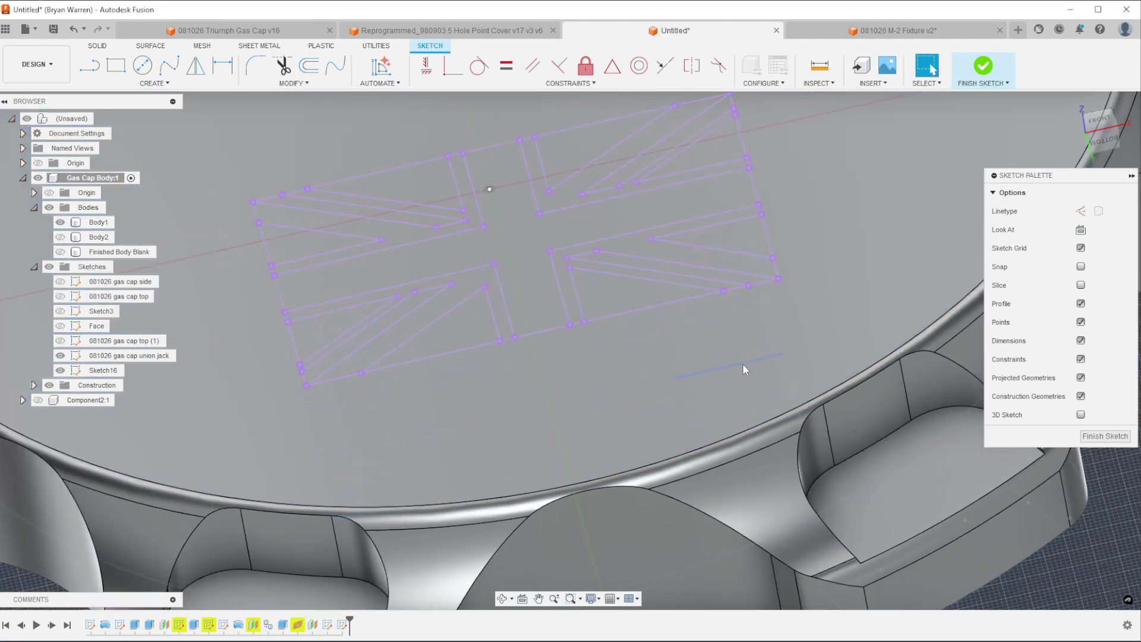
middle_click_drag(662, 415, 659, 345, "shift")
middle_click_drag(927, 427, 936, 450, "shift")
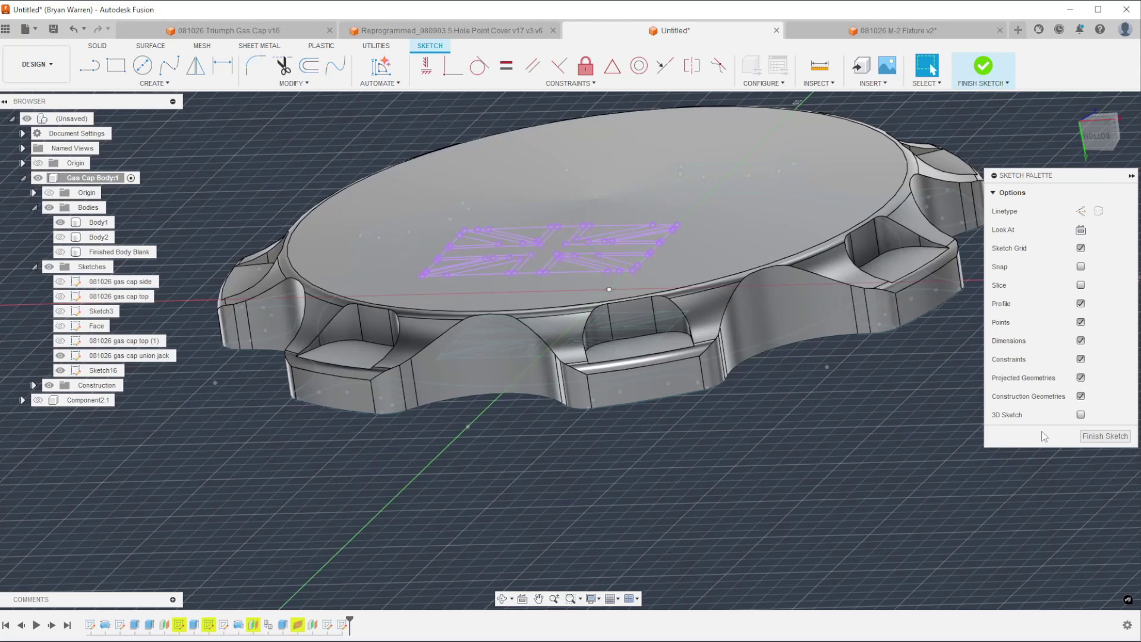
left_click(1093, 440)
middle_click_drag(837, 437, 787, 424, "shift")
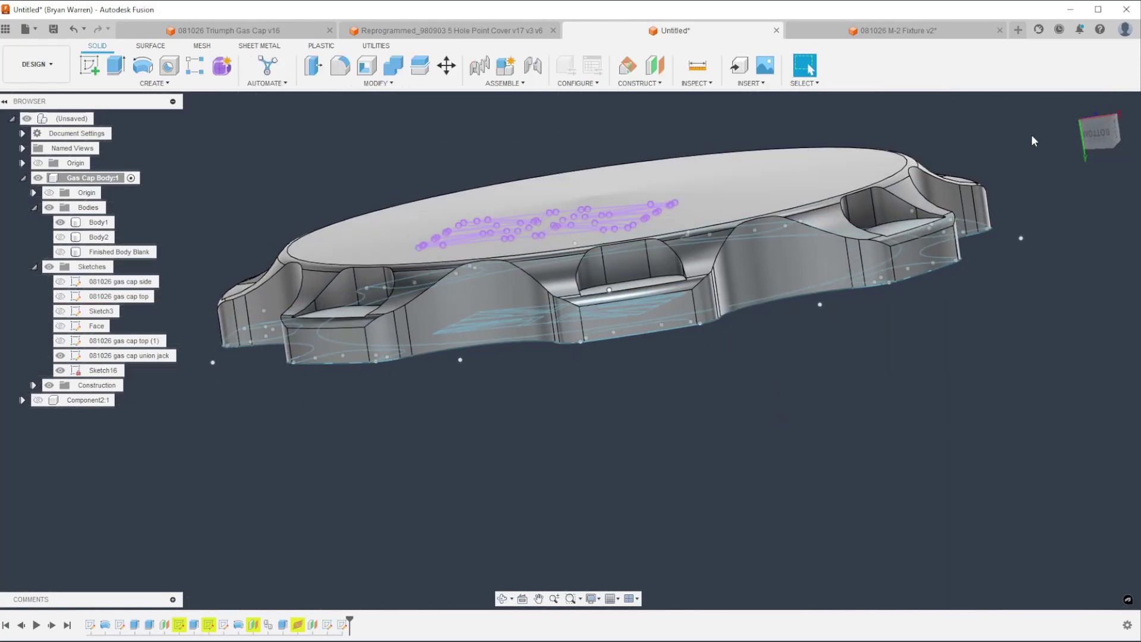
left_click(1099, 139)
scroll(600, 220, "up", 5)
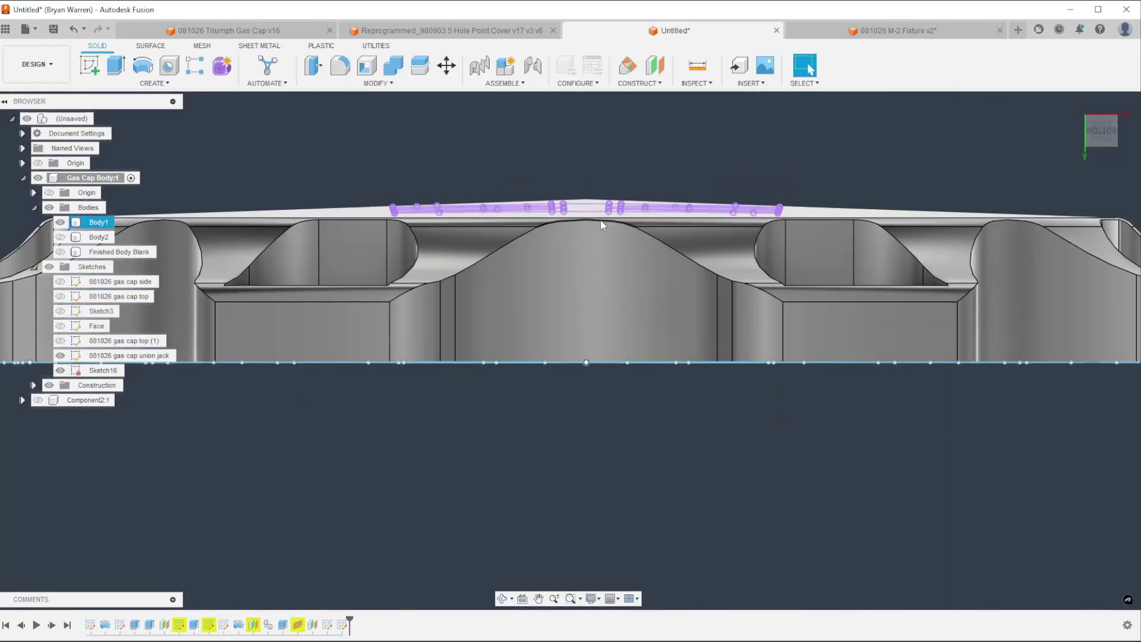
middle_click_drag(597, 222, 591, 242, "shift")
scroll(596, 245, "down", 3)
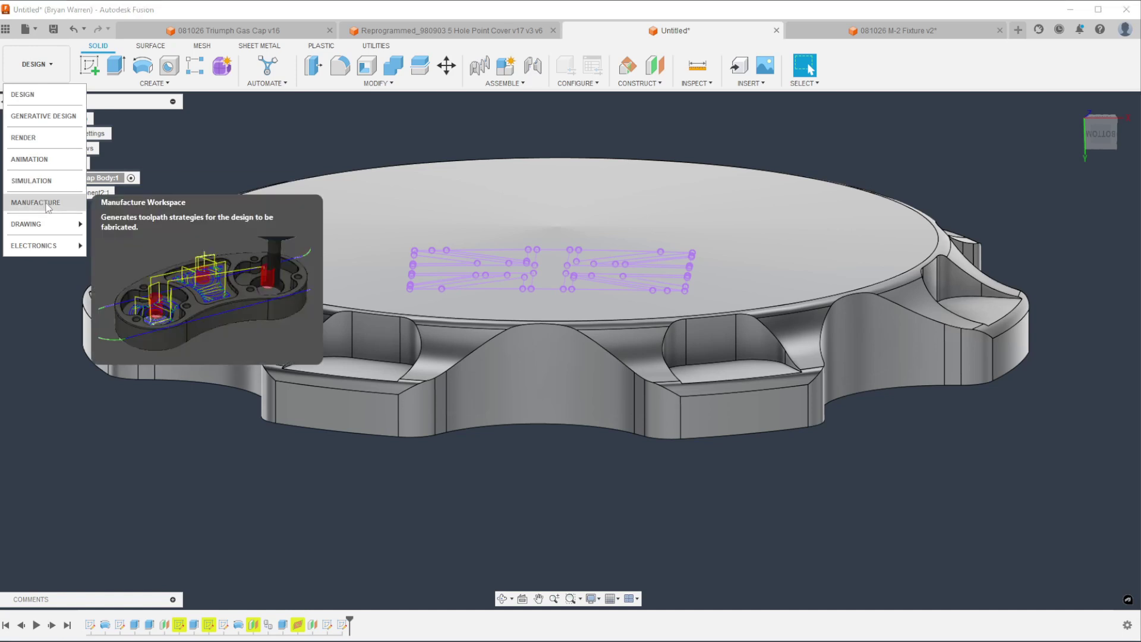
Step: Switch to the Manufacture workspace and create a milling setup whose stock comes from the Gas Cap Body solid
left_click(48, 199)
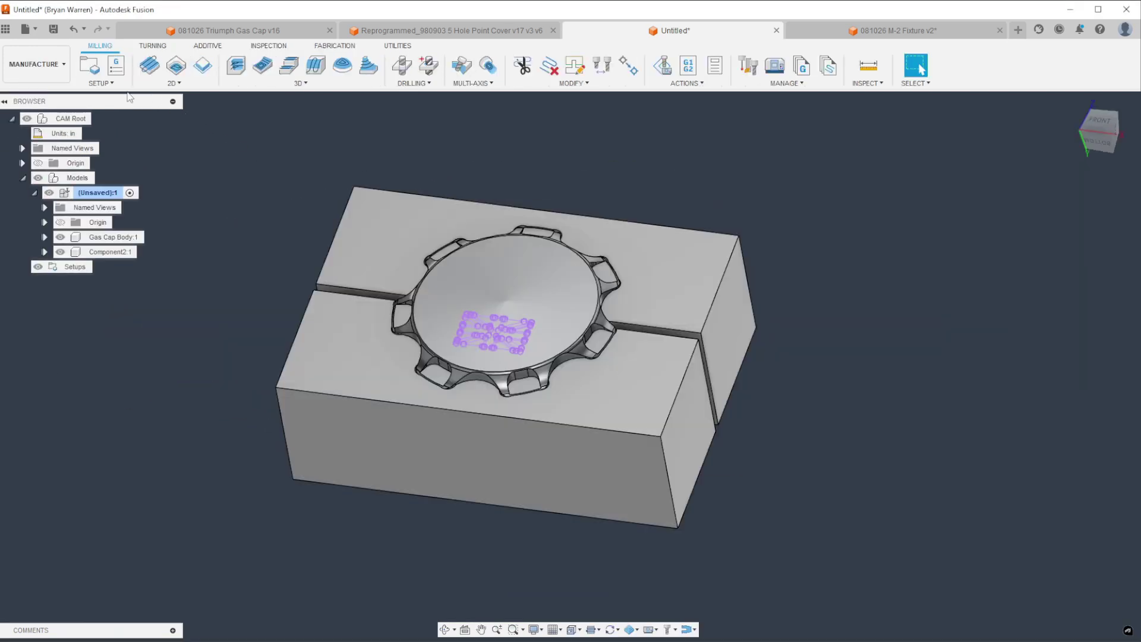
left_click(101, 83)
left_click(119, 97)
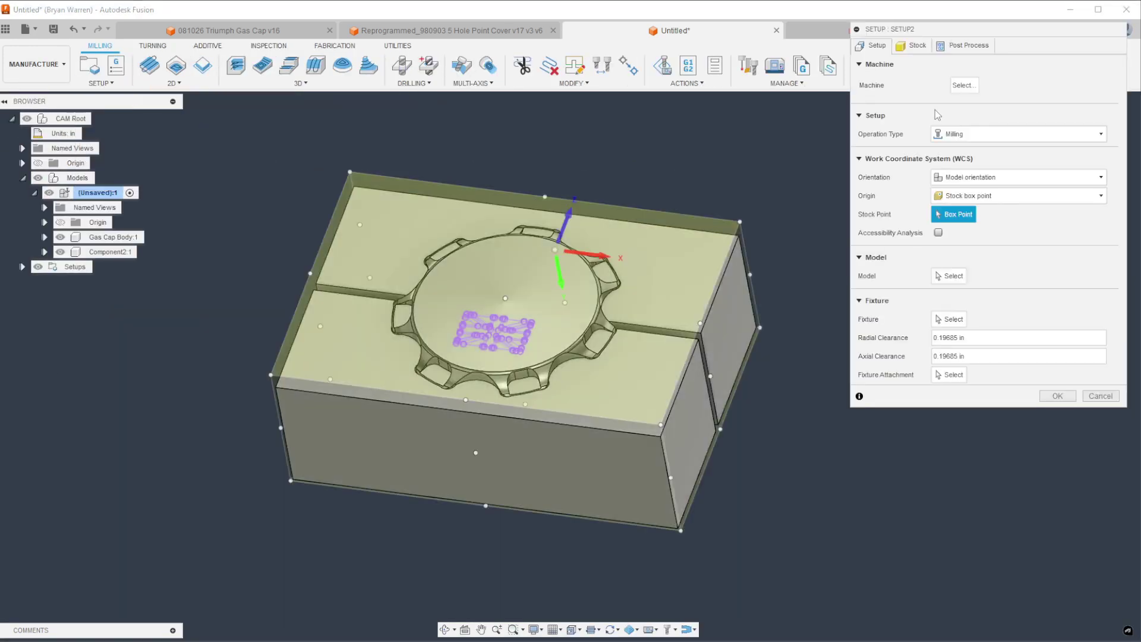
left_click(915, 46)
left_click(969, 83)
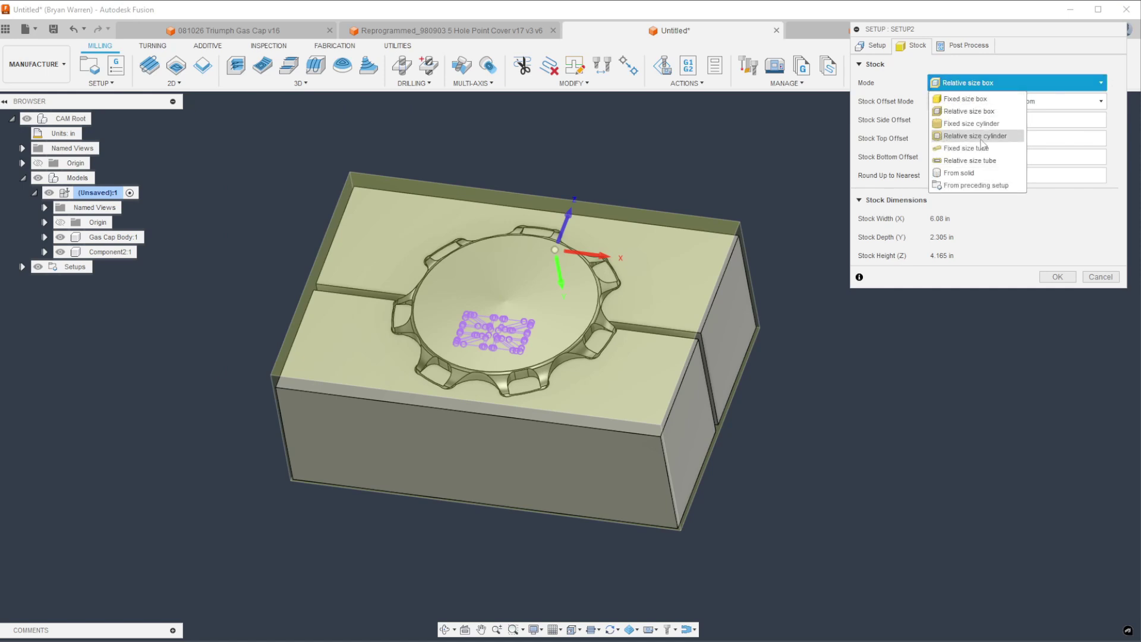
left_click(959, 172)
left_click(580, 279)
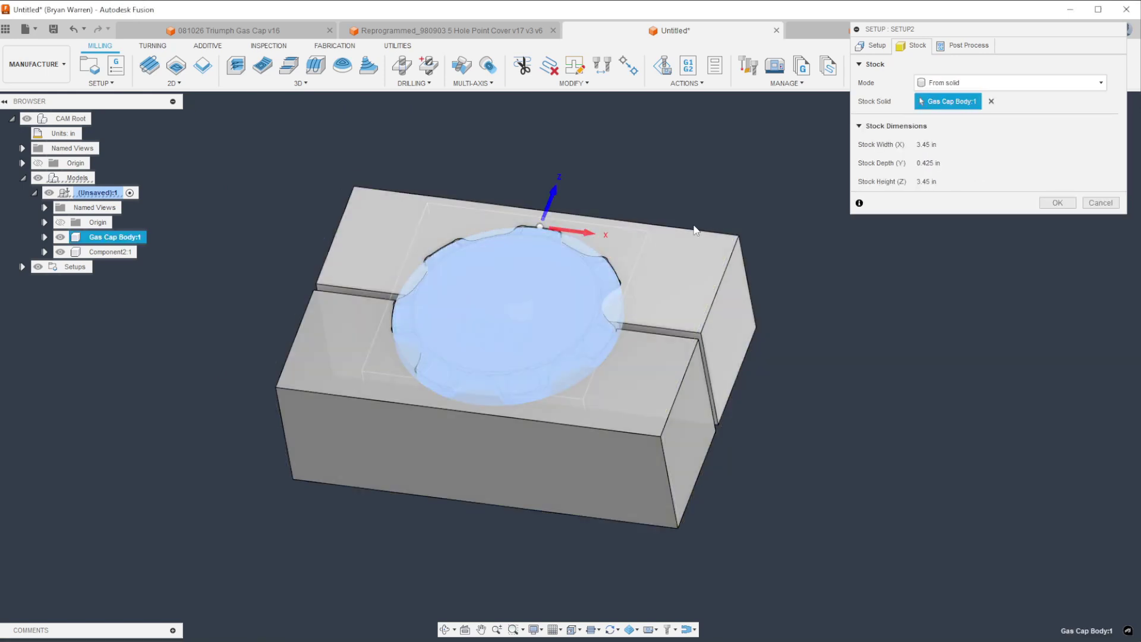
Step: Set the setup's orientation to Z axis/plane & X axis and use the top face of the fixture block as Z
left_click(954, 47)
left_click(918, 46)
left_click(881, 47)
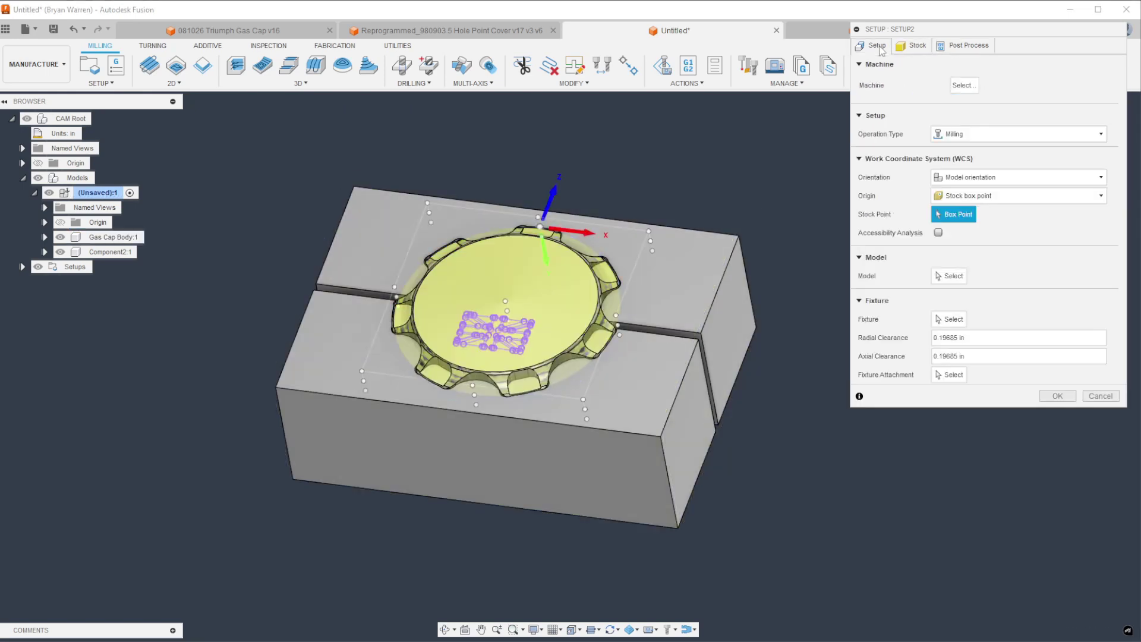
left_click(975, 179)
left_click(966, 202)
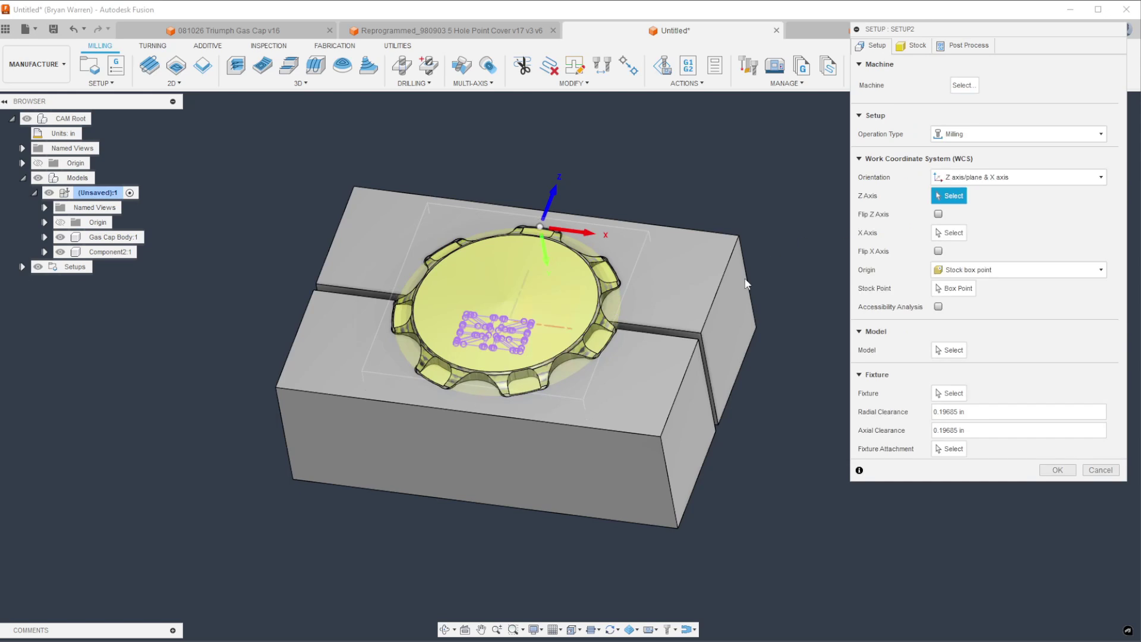
left_click(679, 285)
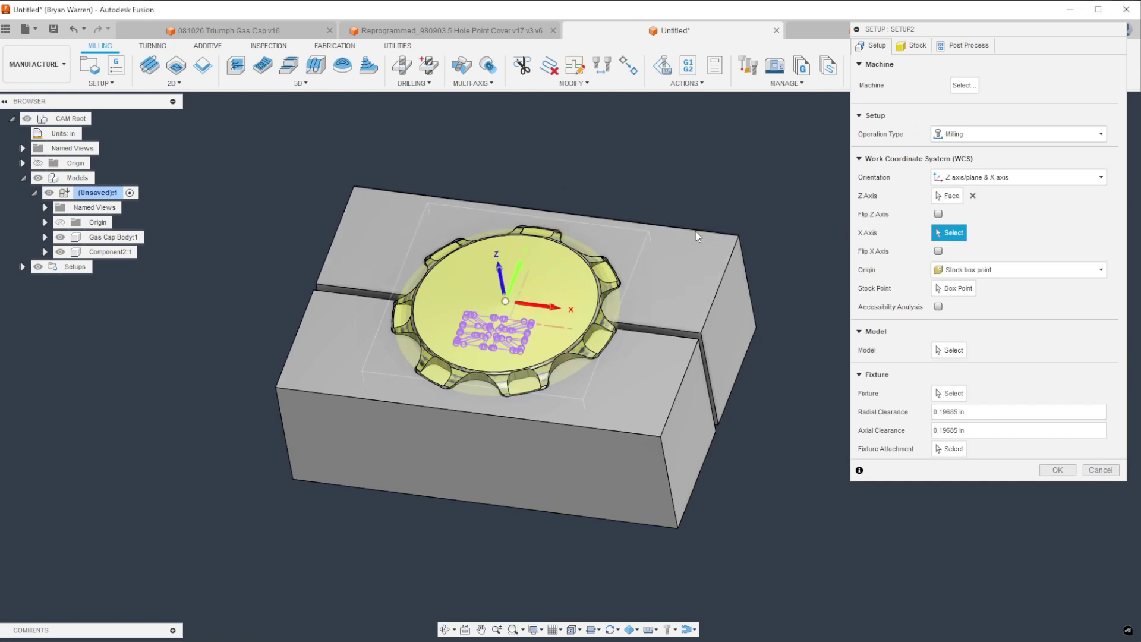
Step: Align the setup's X axis with the fixture block's long rear top edge, choose Body1 as the model, and accept the setup
left_click(716, 233)
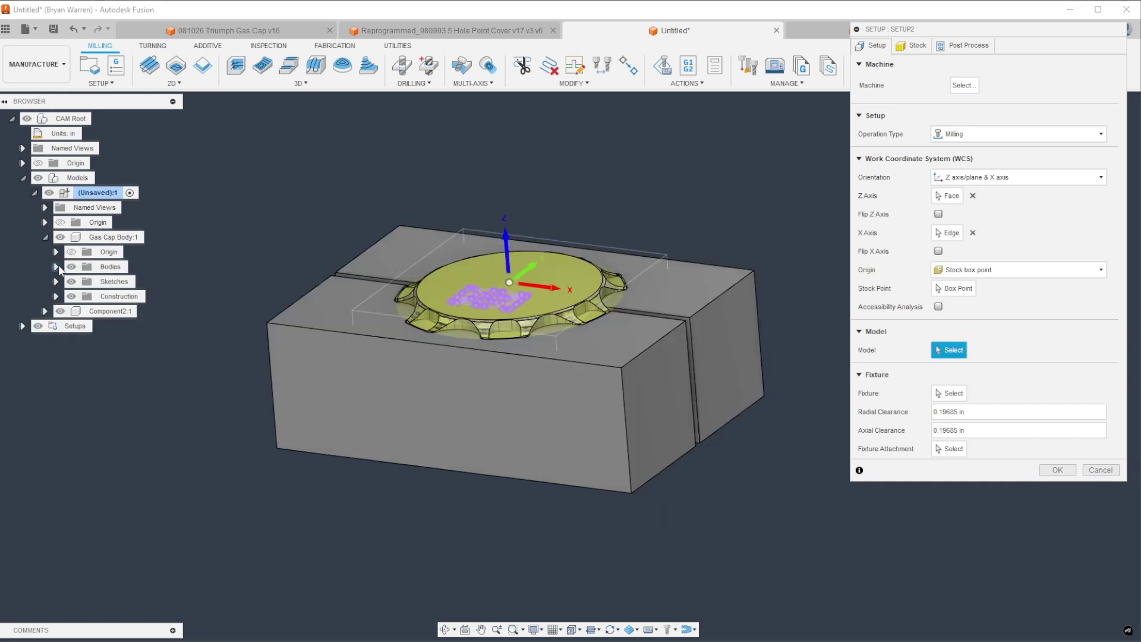
left_click(56, 267)
left_click(119, 282)
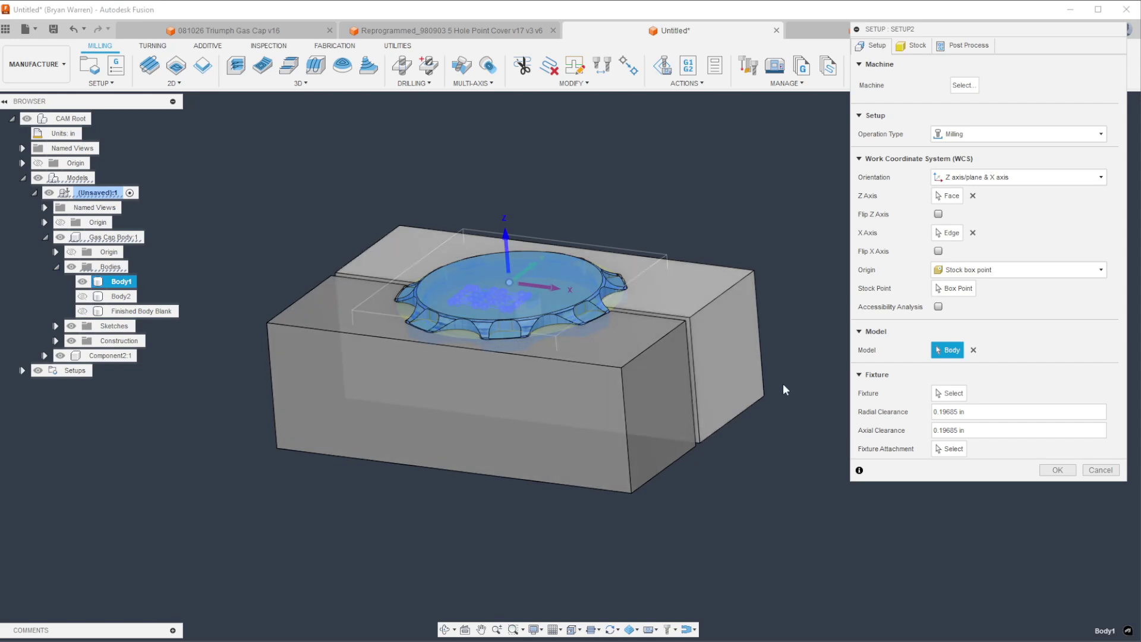
left_click(1045, 470)
scroll(223, 212, "up", 2)
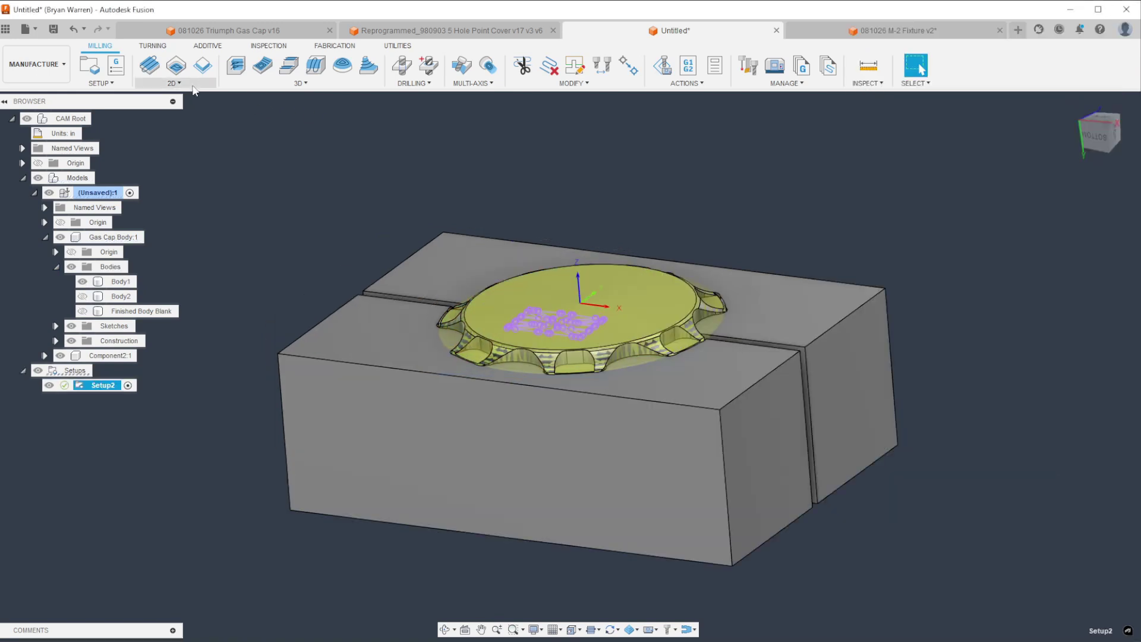
Step: Create a Trace operation using tool 3, the 1/4" 45° engrave/chamfer mill from the 081026 Triumph Gas Cap v16 library
left_click(172, 83)
left_click(159, 159)
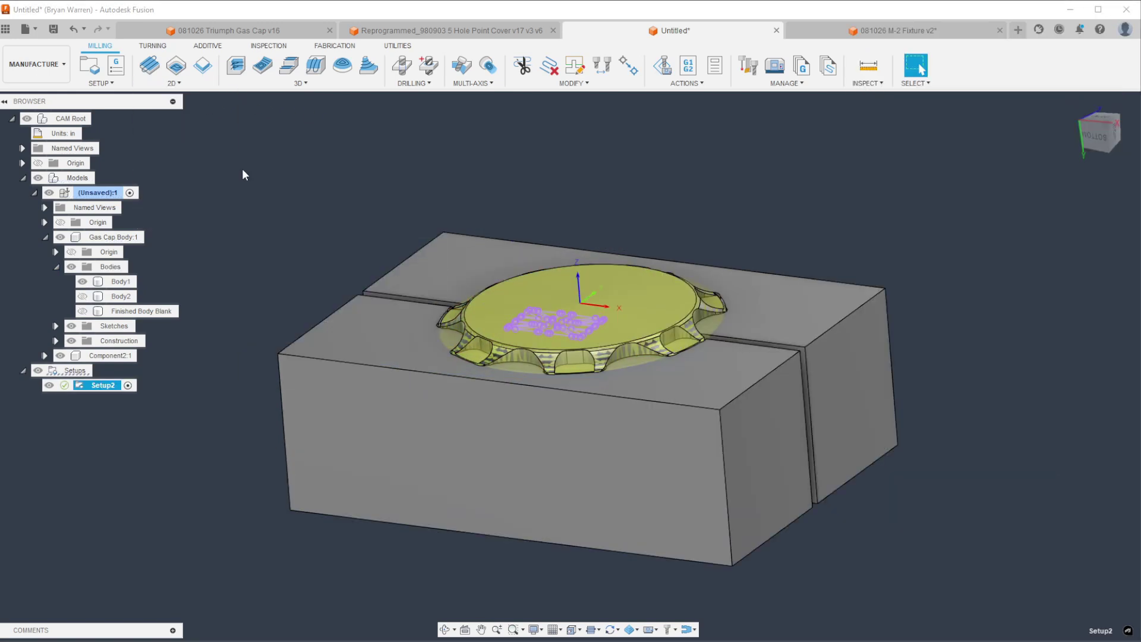
left_click(961, 82)
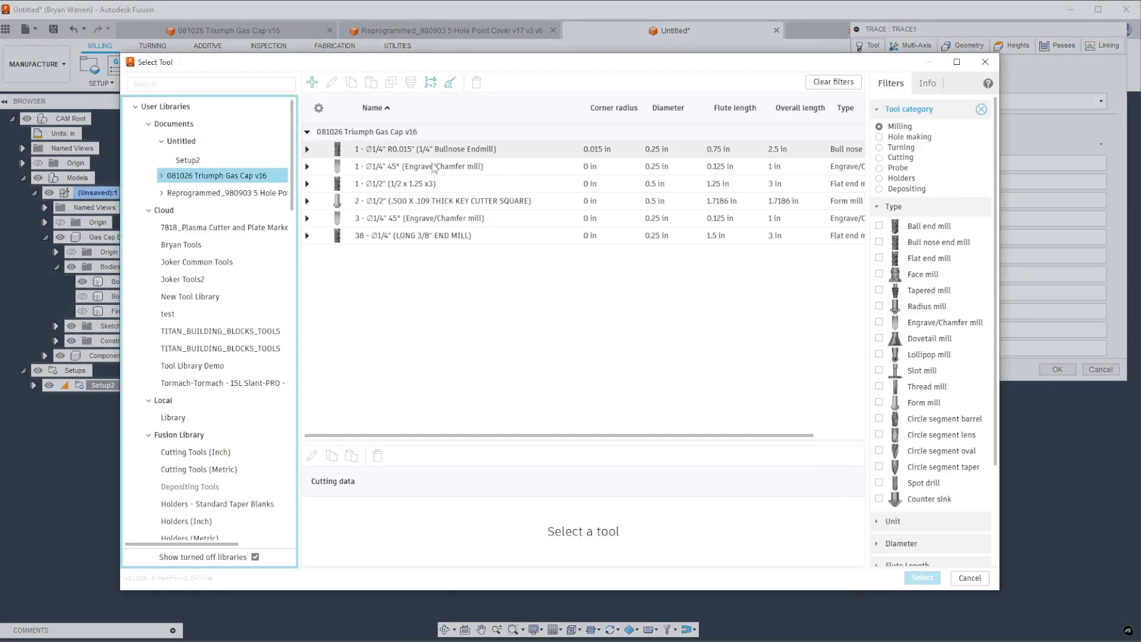
double_click(425, 218)
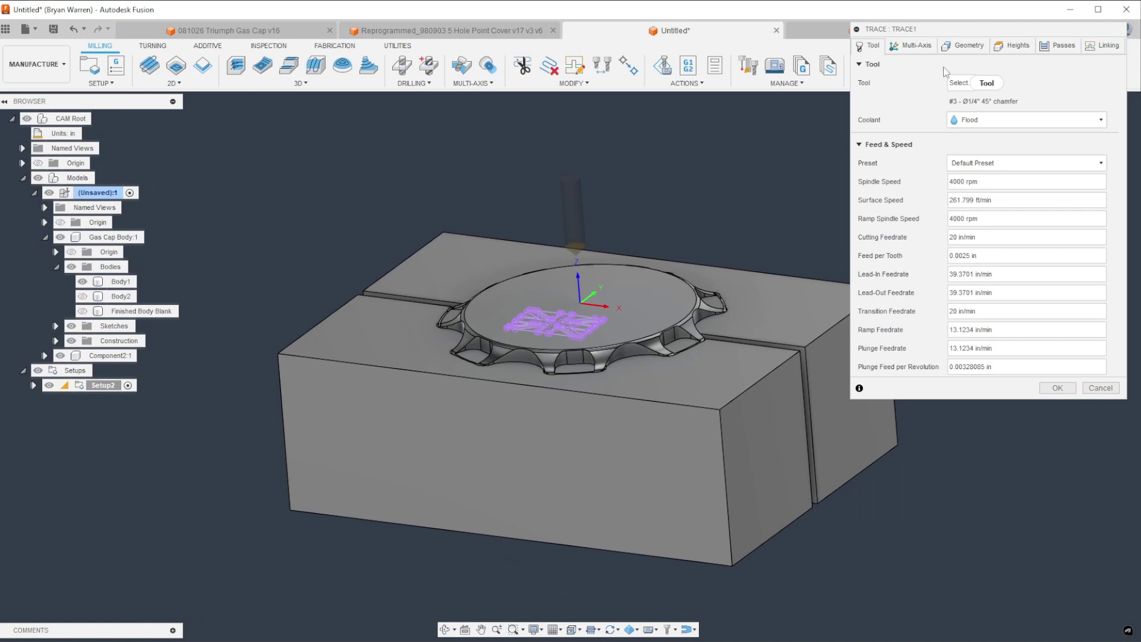
Step: Add the flag's outer rectangle to the trace geometry as a closed chain
left_click(962, 48)
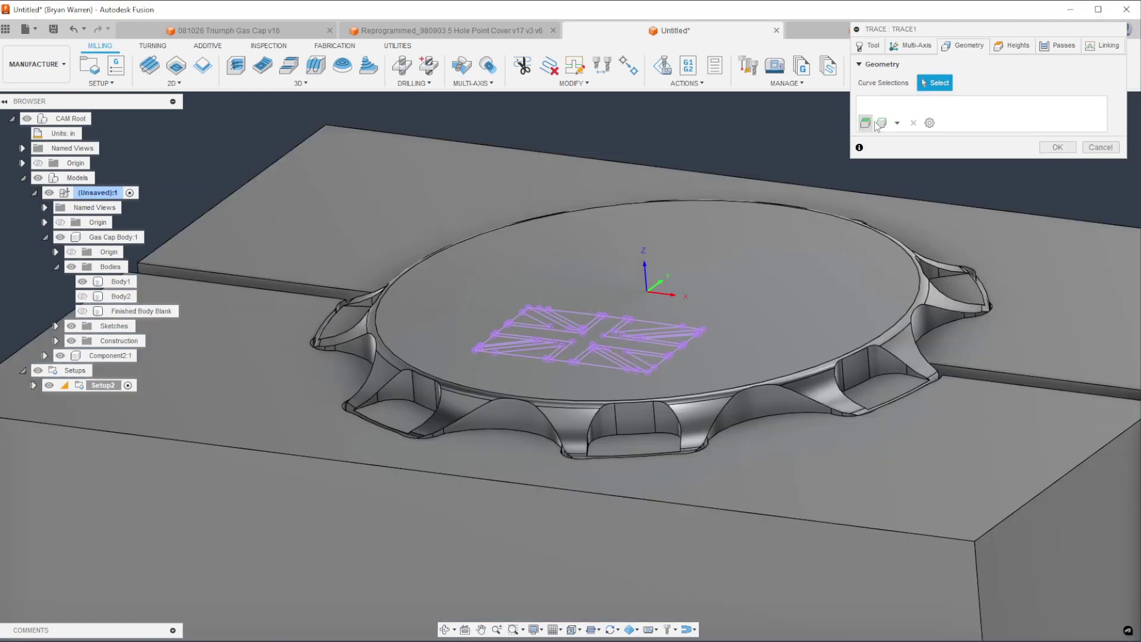
left_click(888, 123)
left_click(890, 240)
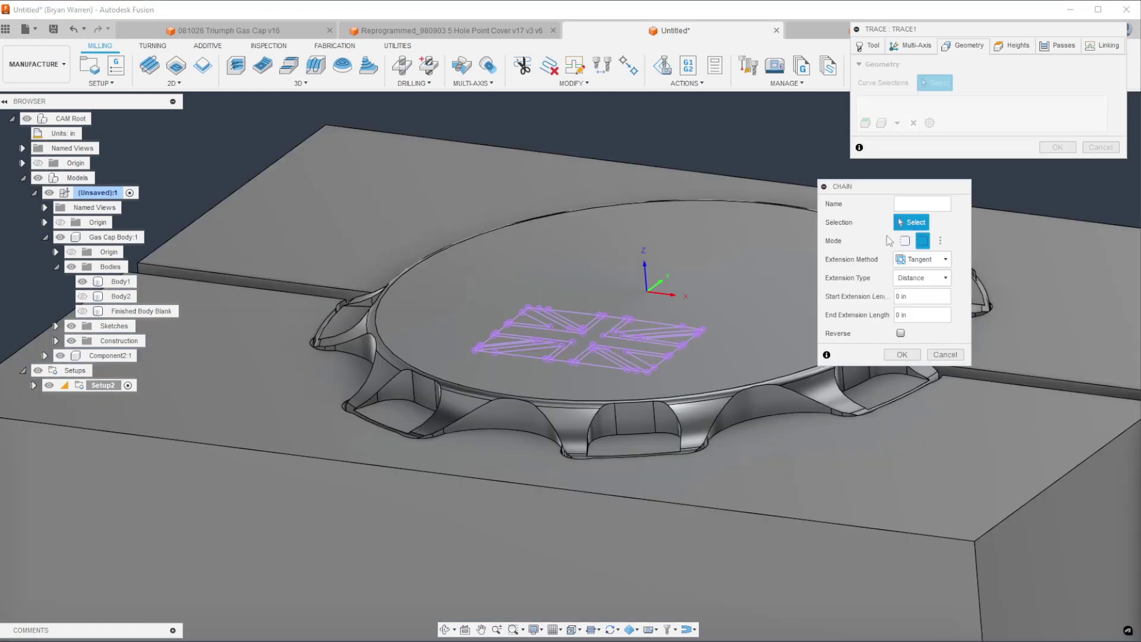
left_click(903, 243)
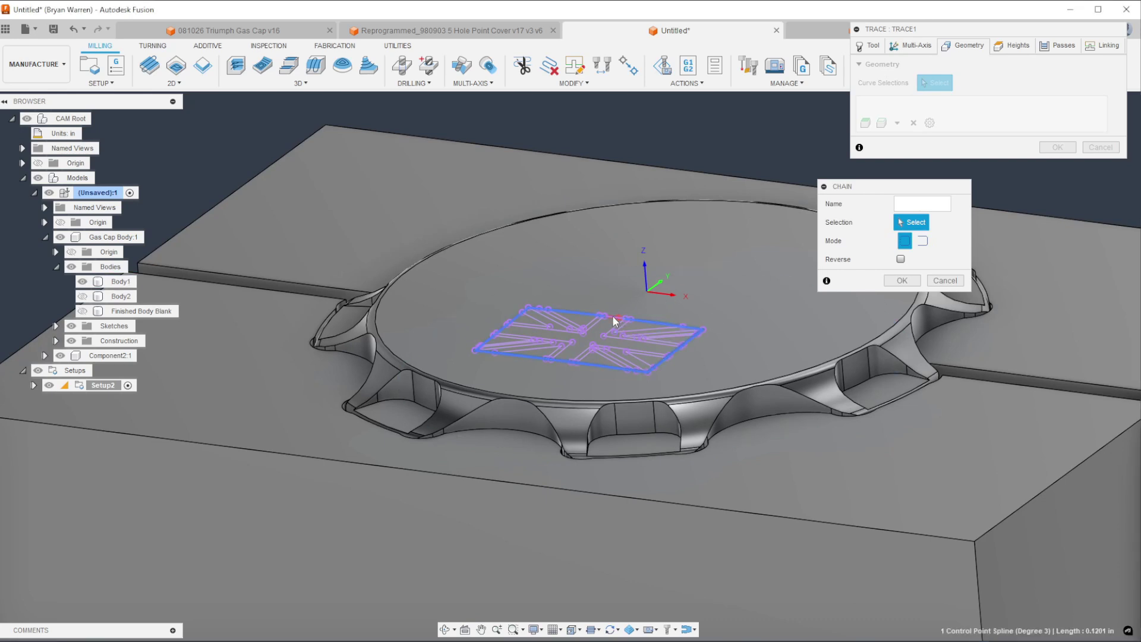
left_click(902, 280)
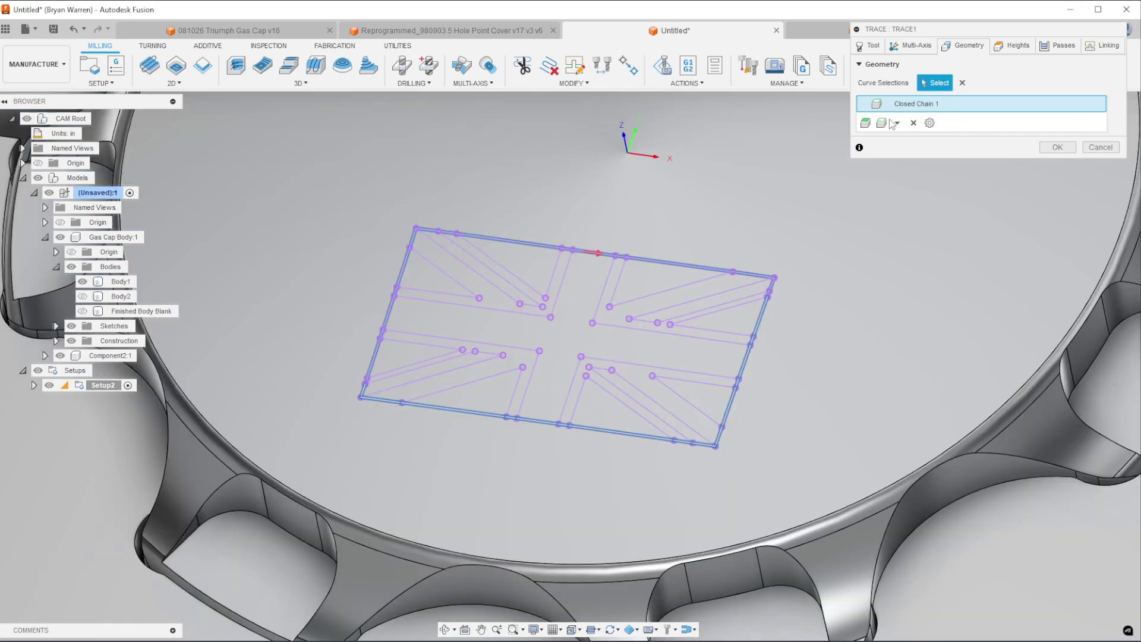
Step: Add the flag's remaining inner lines to the trace geometry as separate open chains
left_click(889, 122)
left_click(890, 240)
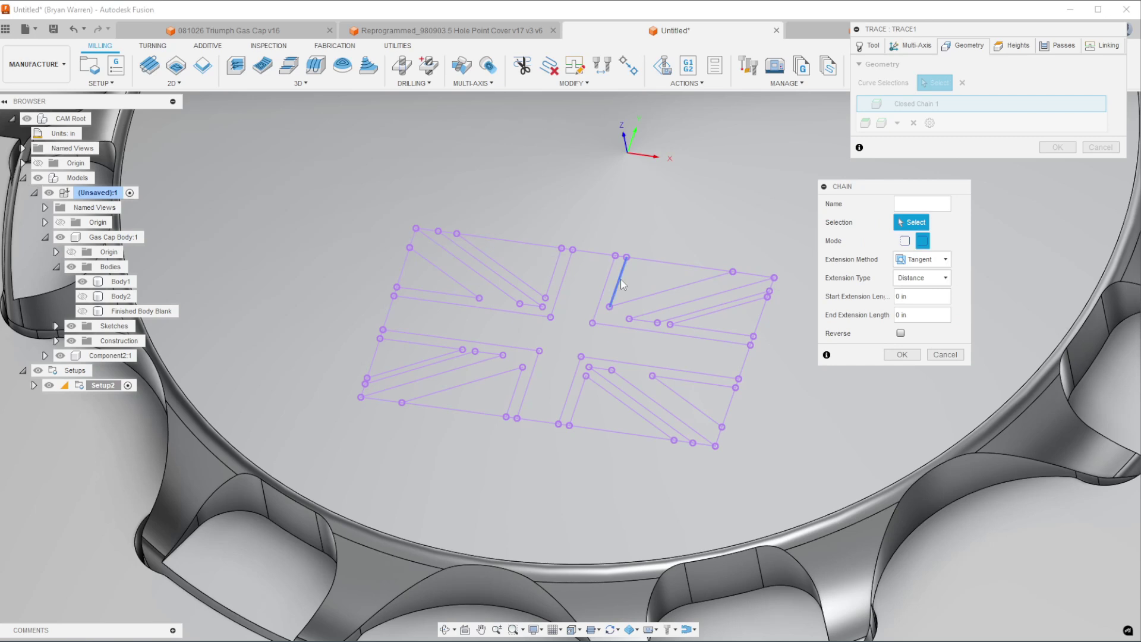
left_click(606, 284)
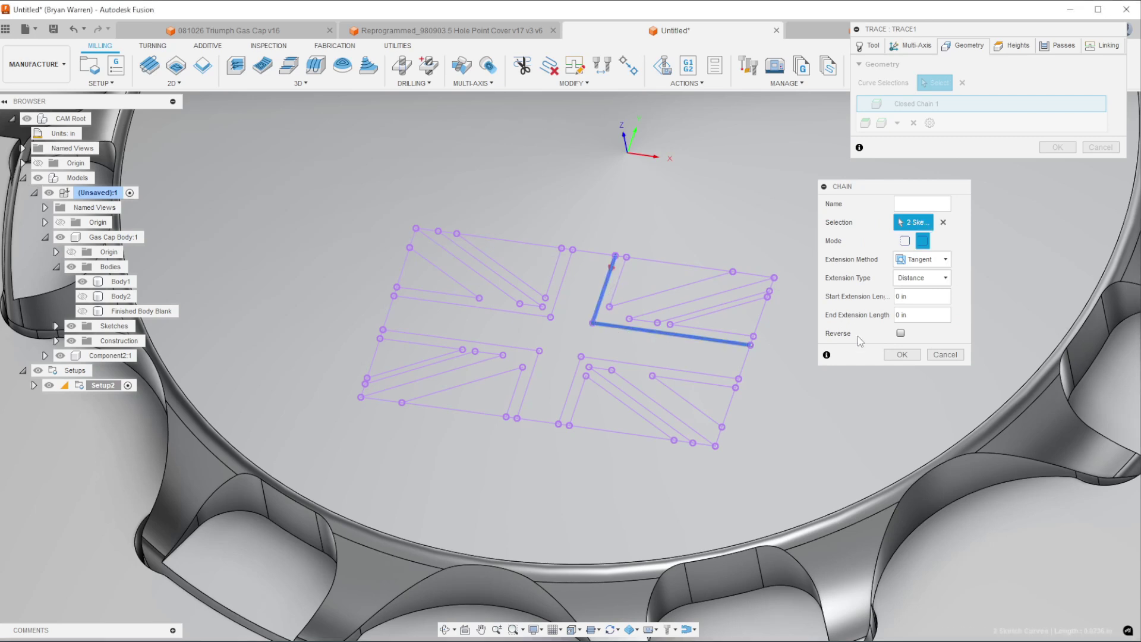
left_click(898, 355)
left_click(890, 138)
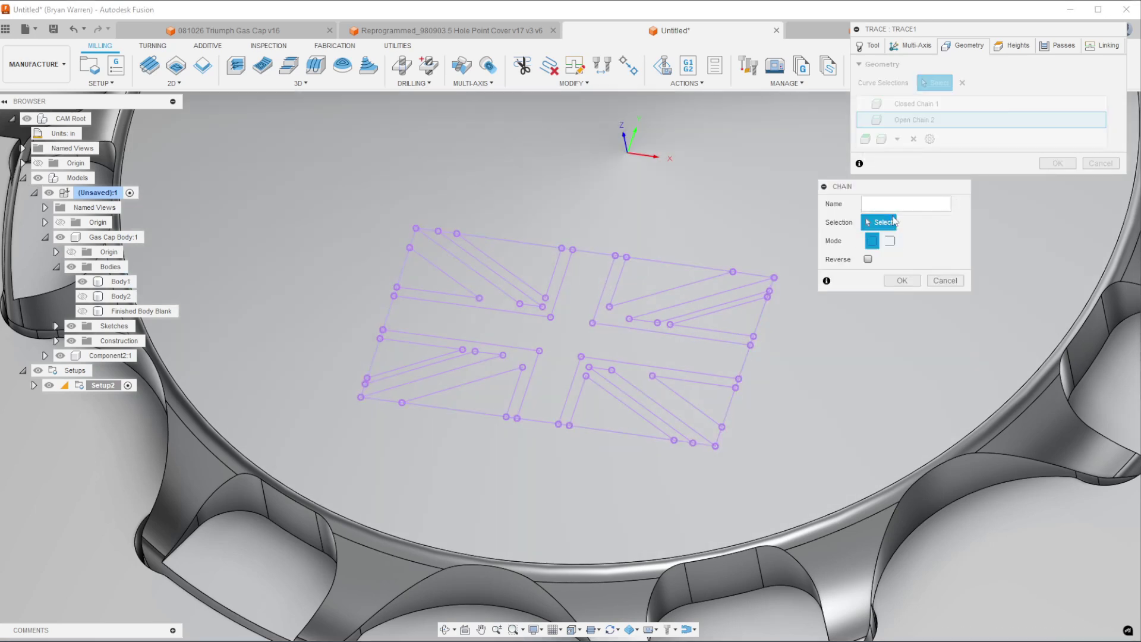
left_click(619, 280)
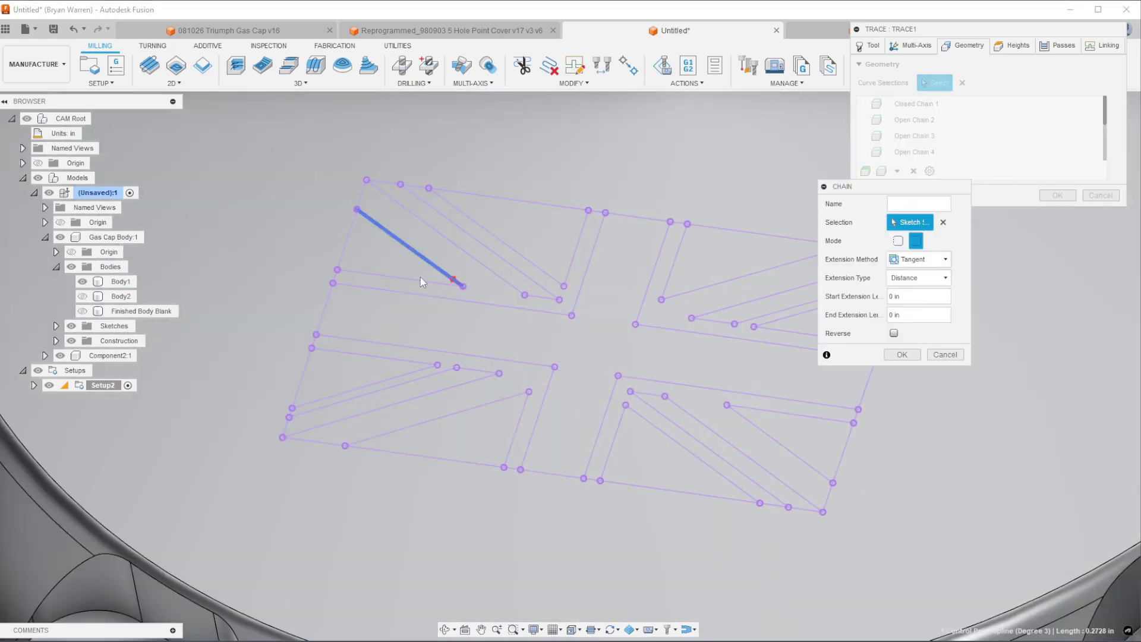
left_click(410, 279)
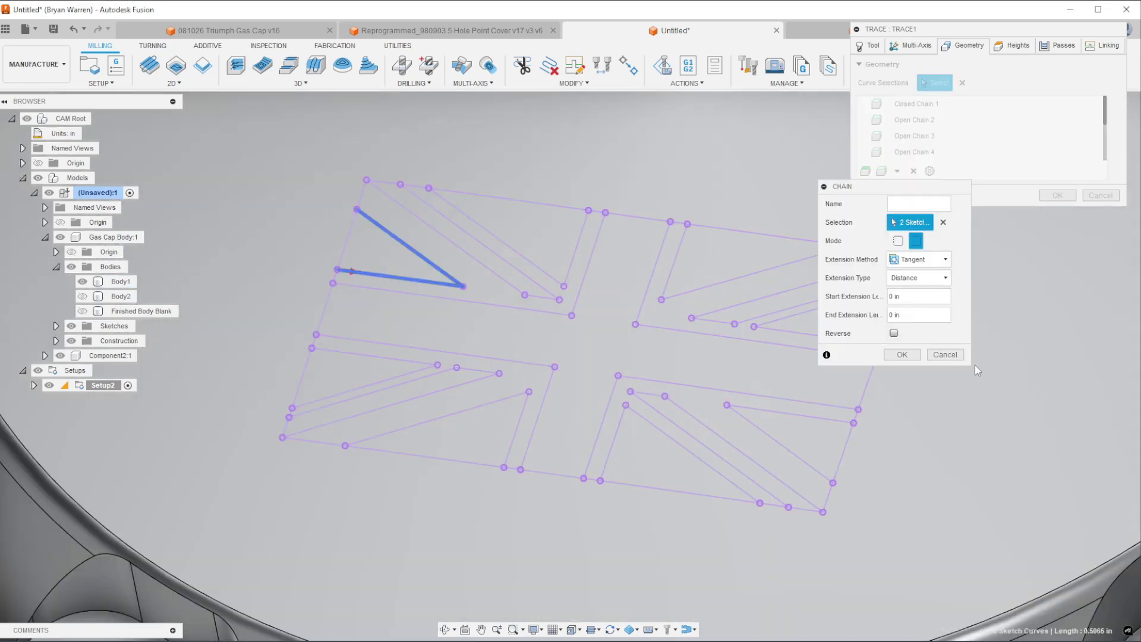
left_click(900, 355)
scroll(854, 380, "down", 10)
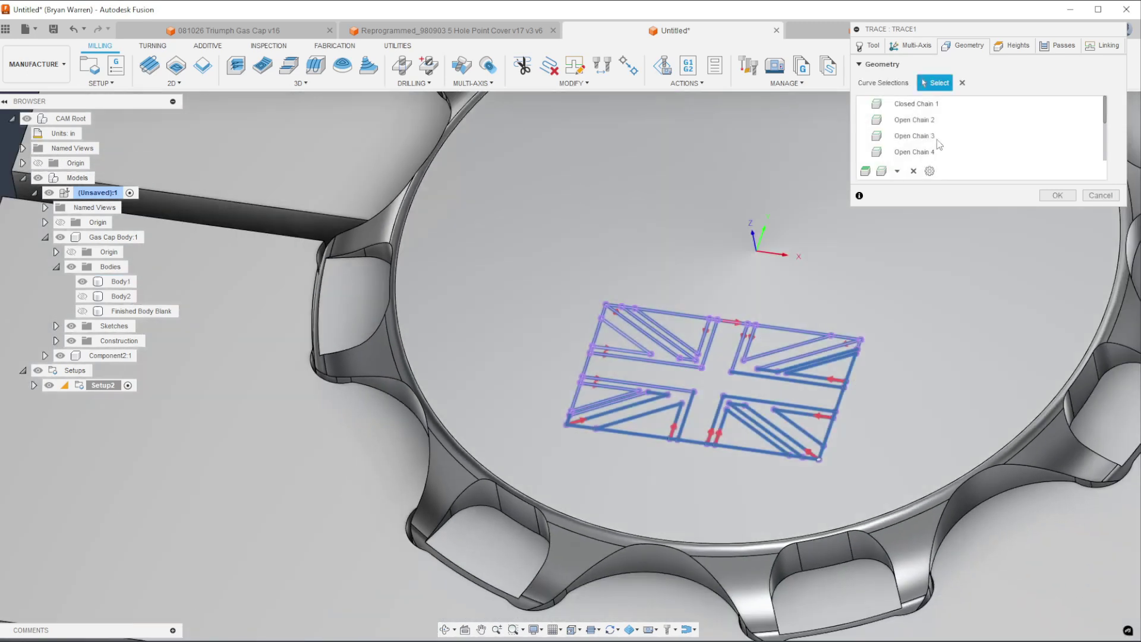
Step: Set the trace's axial offset to -0.015 in, disable Chamfer, and check the toolpath in the machine simulation
left_click(1013, 45)
left_click(1046, 50)
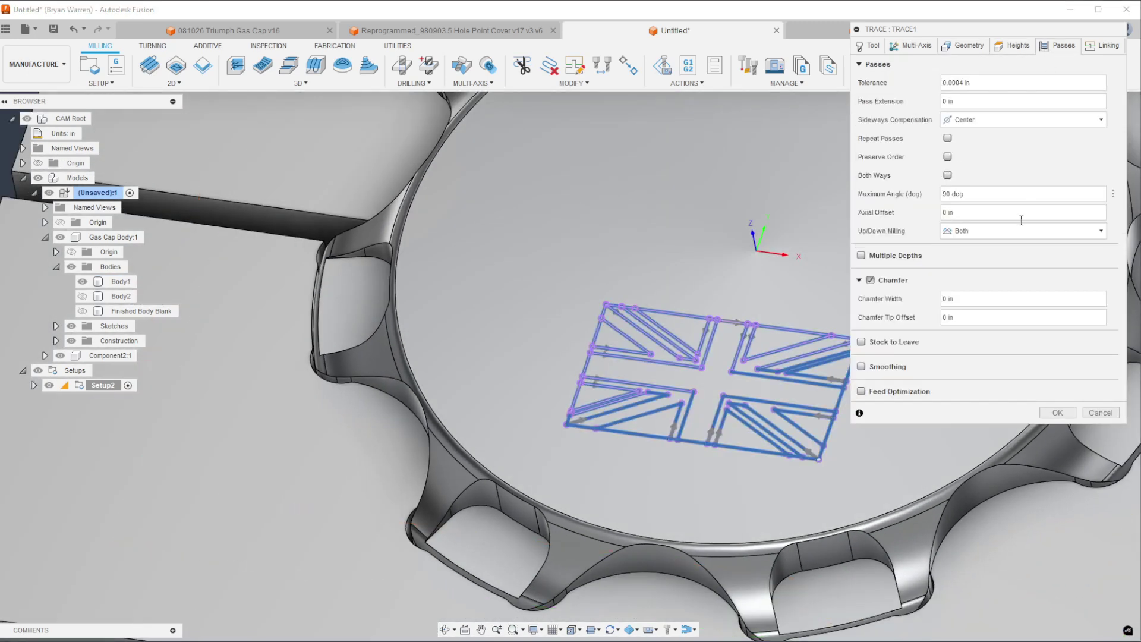
left_click(970, 213)
type(".015")
left_click(871, 280)
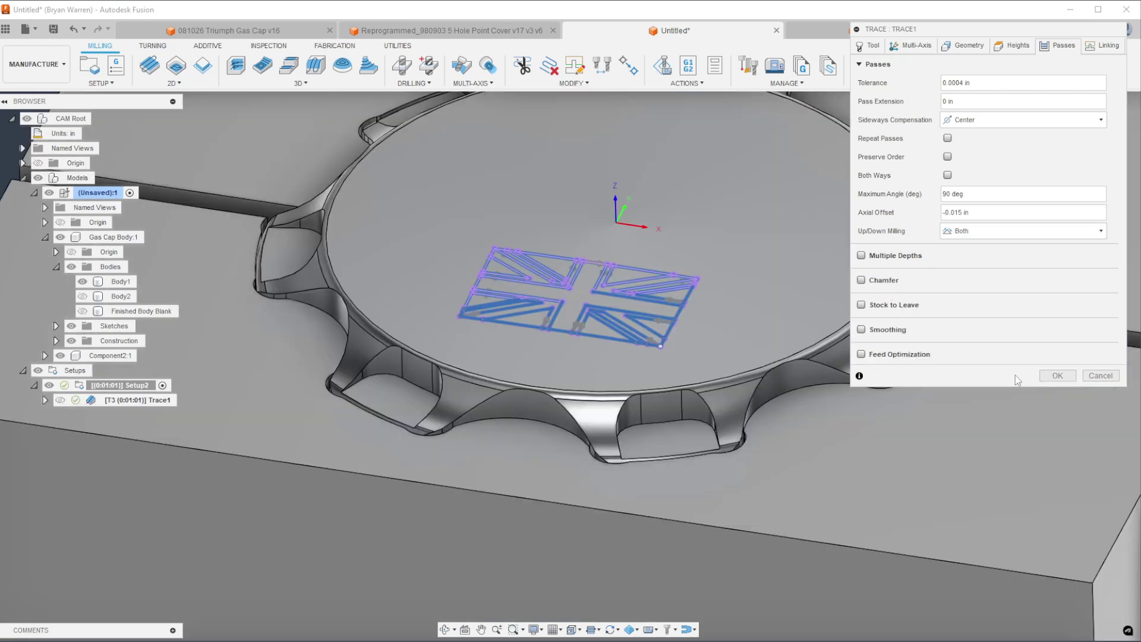
left_click(1056, 376)
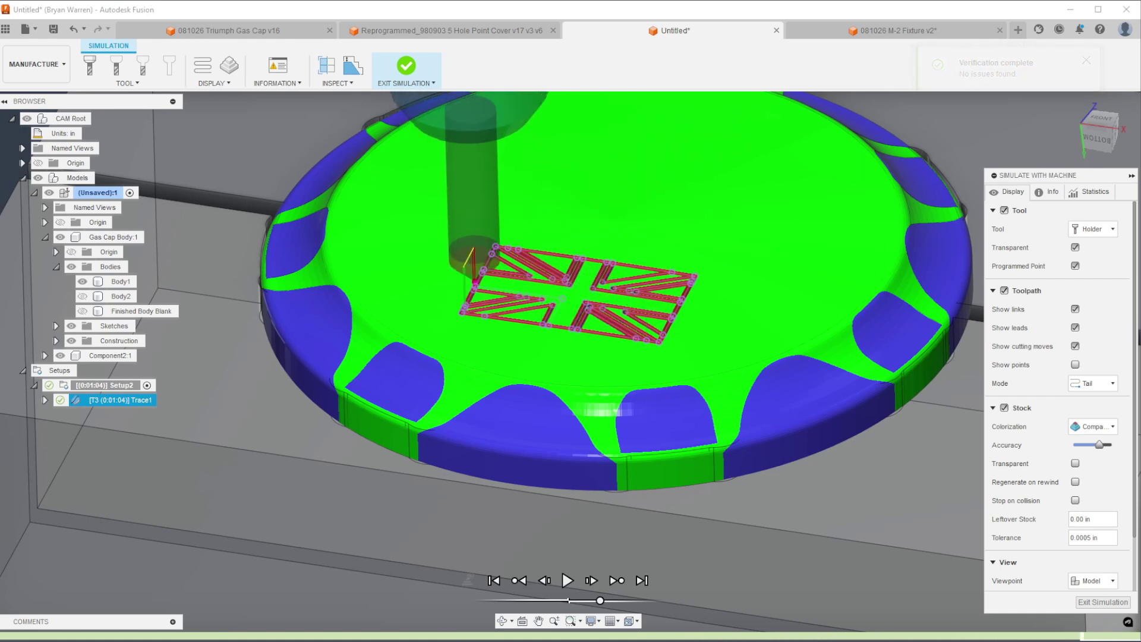
left_click(1102, 602)
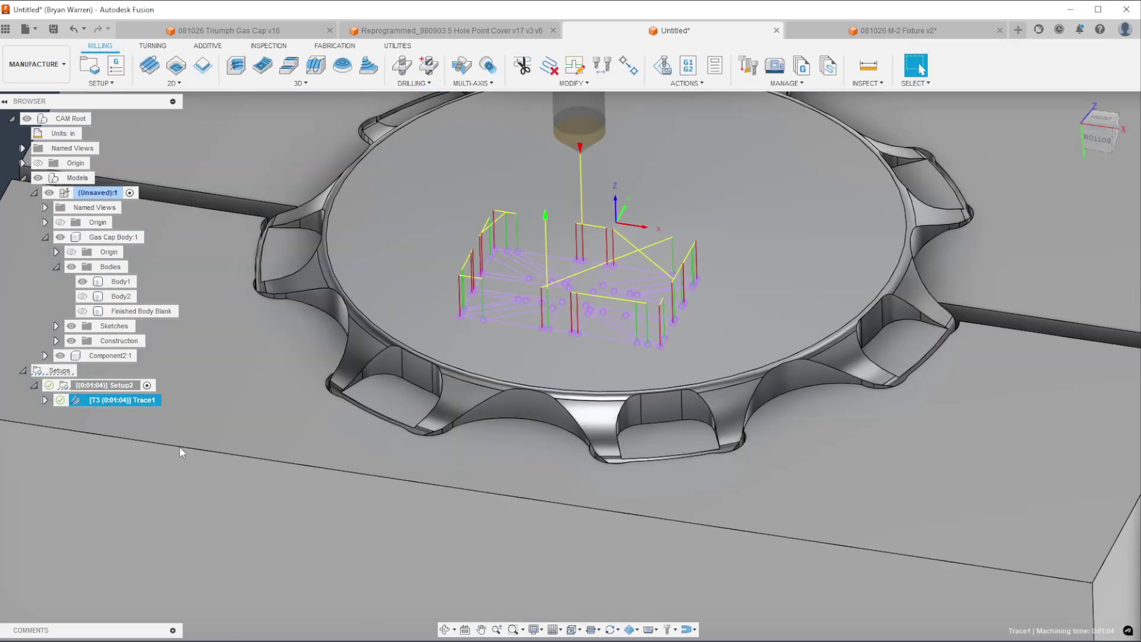
Step: Enter a different negative axial offset for Trace1 and play its machine simulation again
double_click(95, 399)
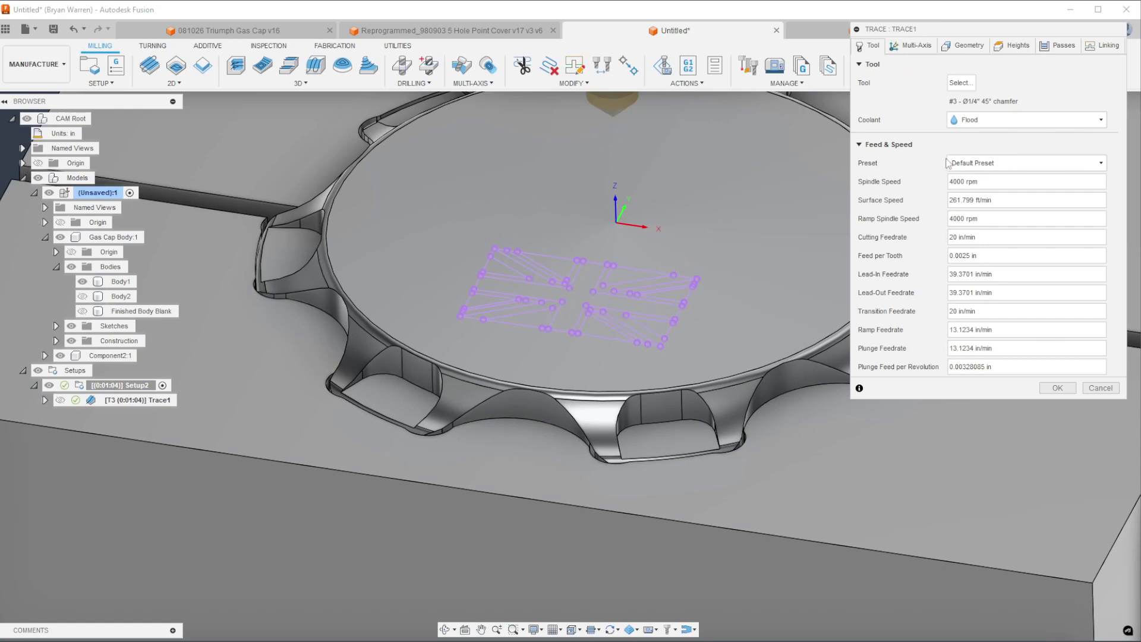
left_click(1061, 45)
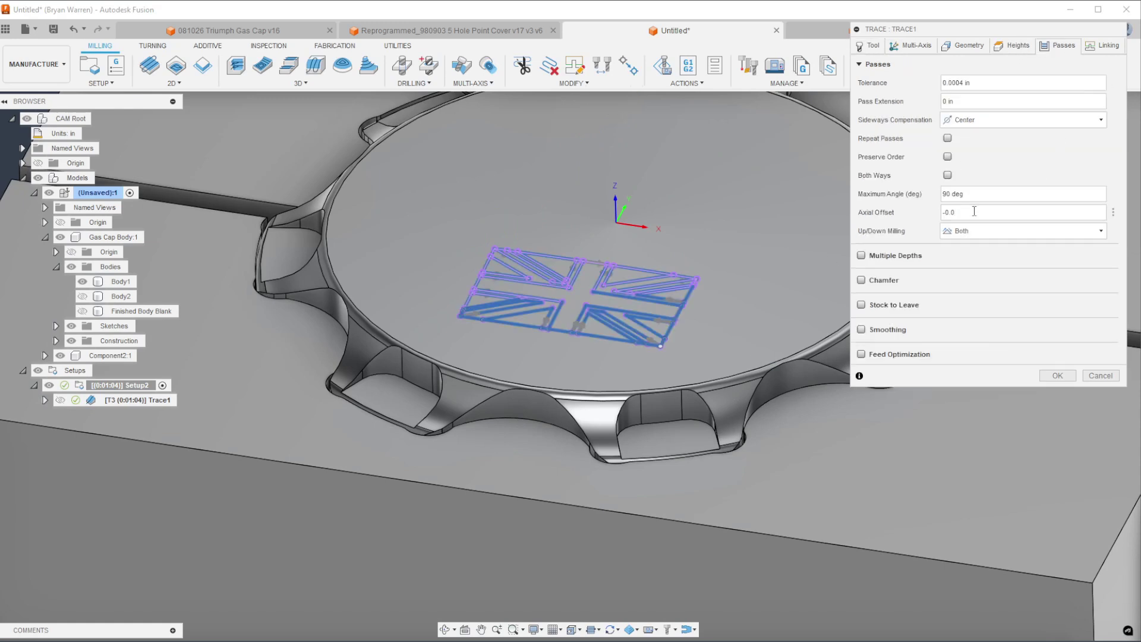
key("Return")
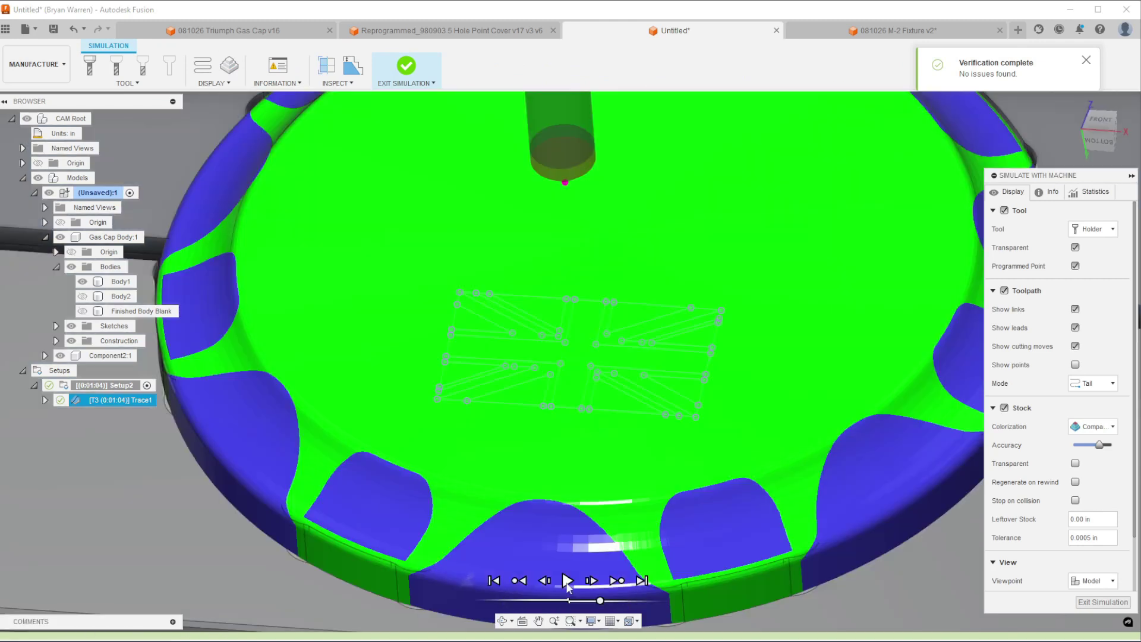
left_click(568, 581)
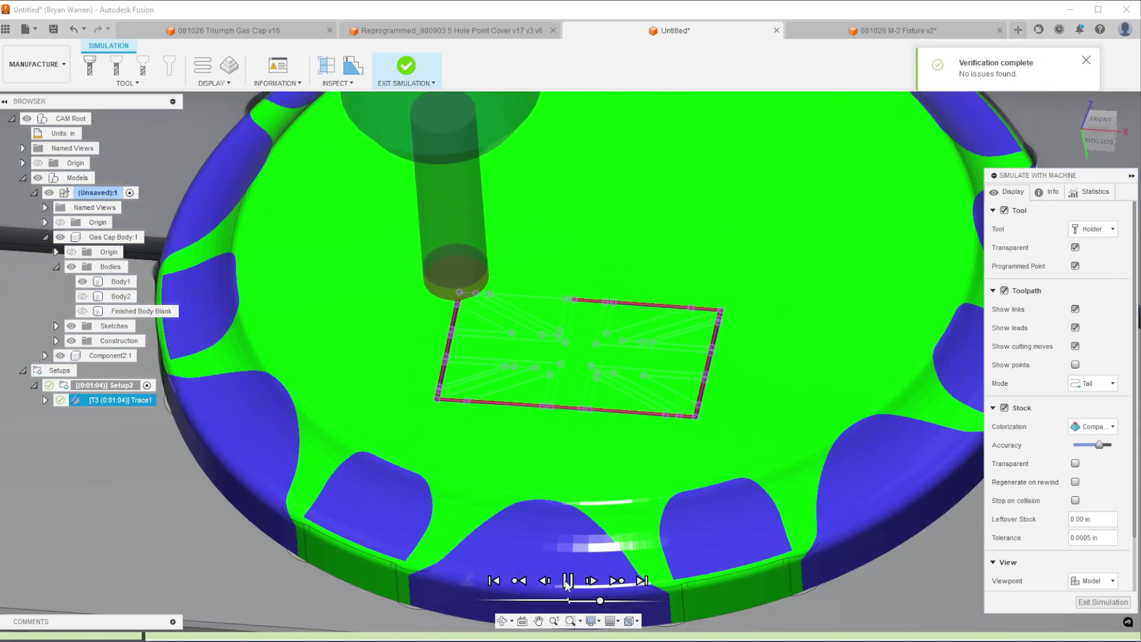